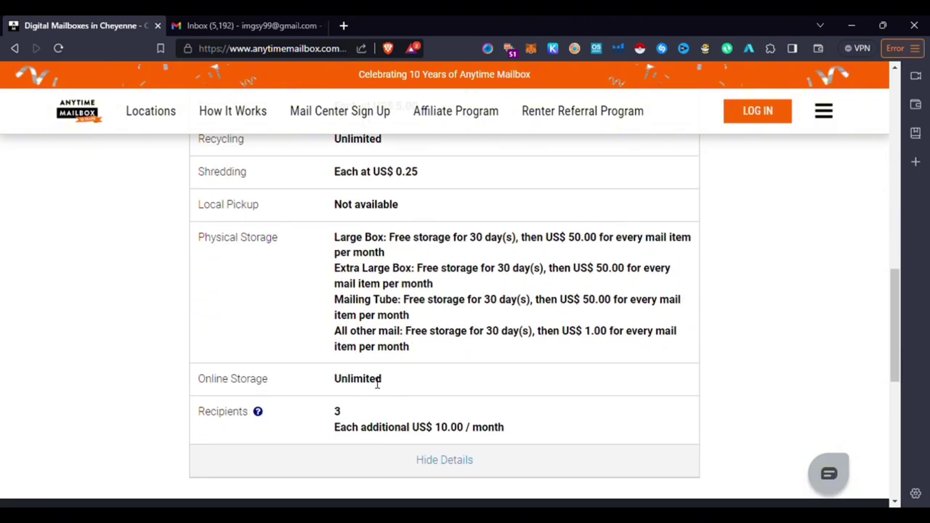
Leave the Cheyenne location for the United States page listing each state's mailbox locations
mouse_move(264, 419)
scroll(535, 371, "up", 7)
scroll(363, 284, "up", 3)
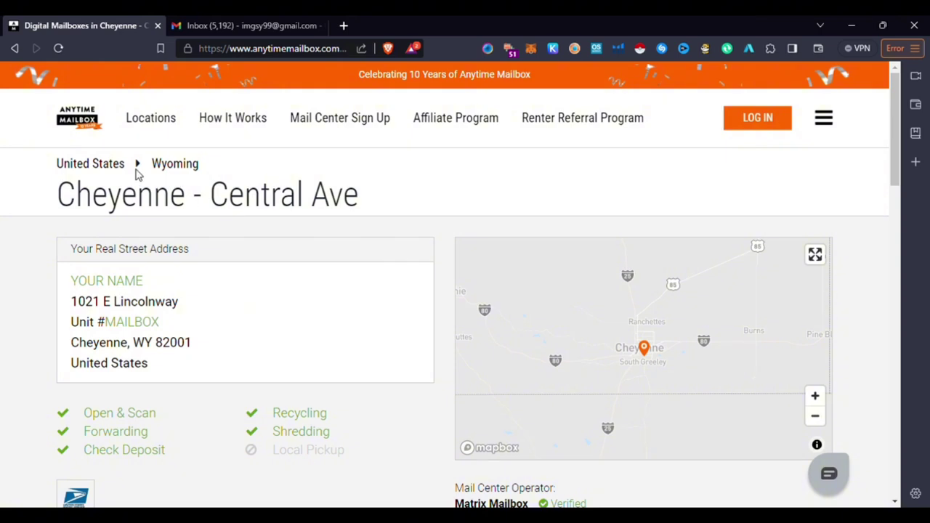
left_click(113, 169)
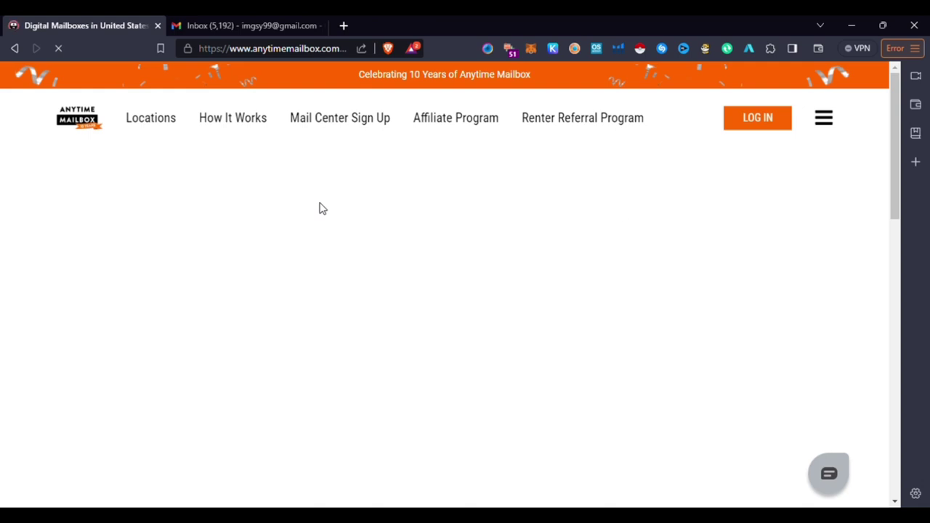
scroll(373, 175, "down", 5)
scroll(367, 189, "down", 2)
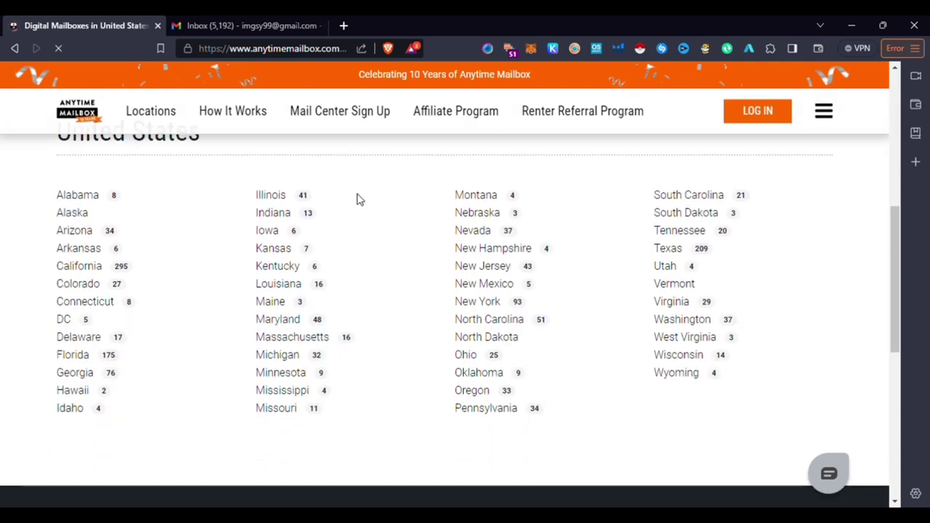
Open the Texas locations and the Abilene location's plans page
left_click(669, 248)
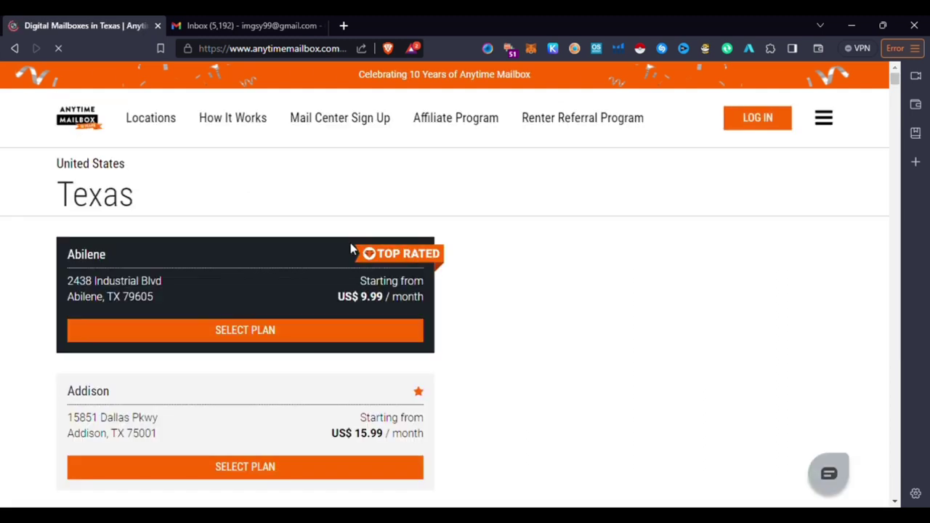
scroll(189, 269, "down", 1)
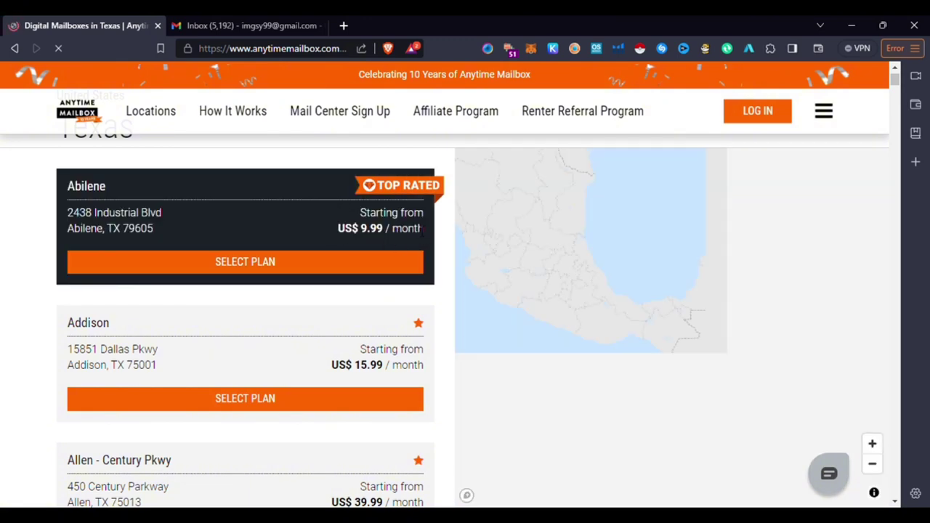
left_click(363, 272)
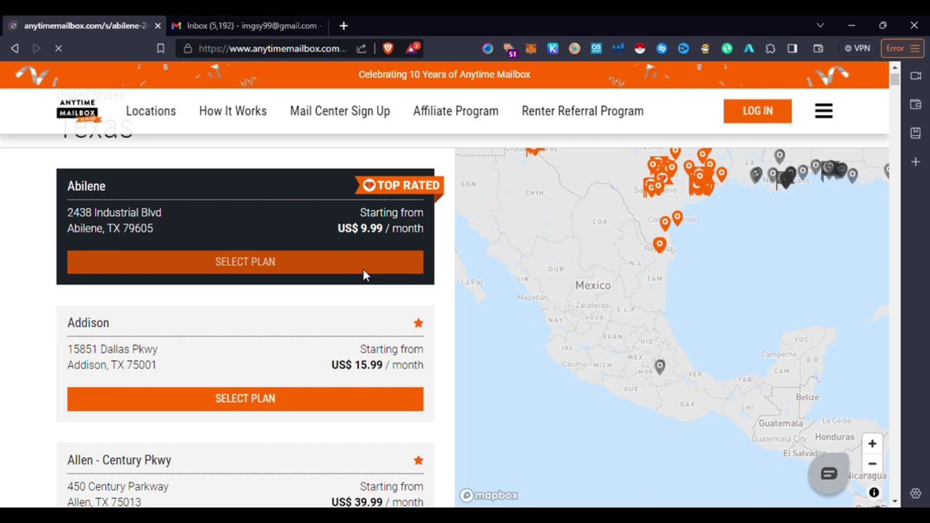
Review Abilene's Bronze and Silver plan pricing, noting Bronze's 30 mails per month
scroll(343, 255, "down", 3)
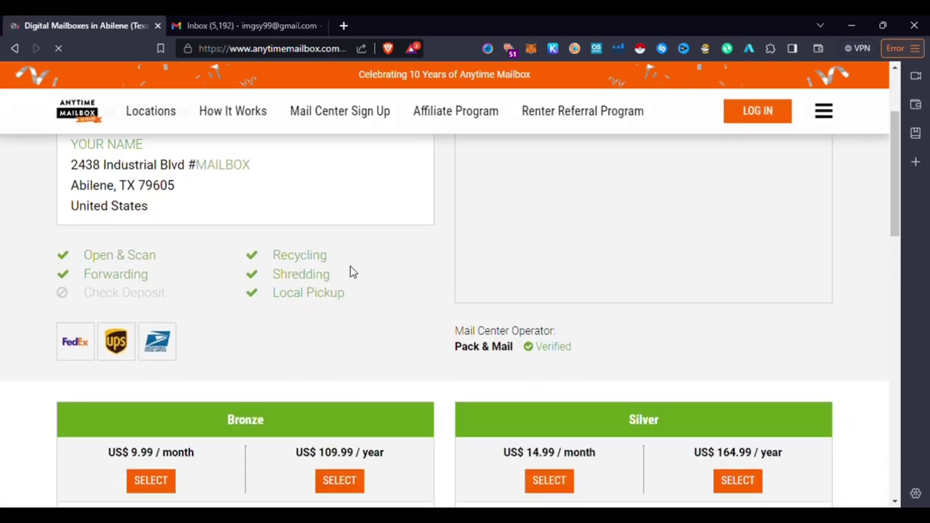
scroll(265, 216, "down", 5)
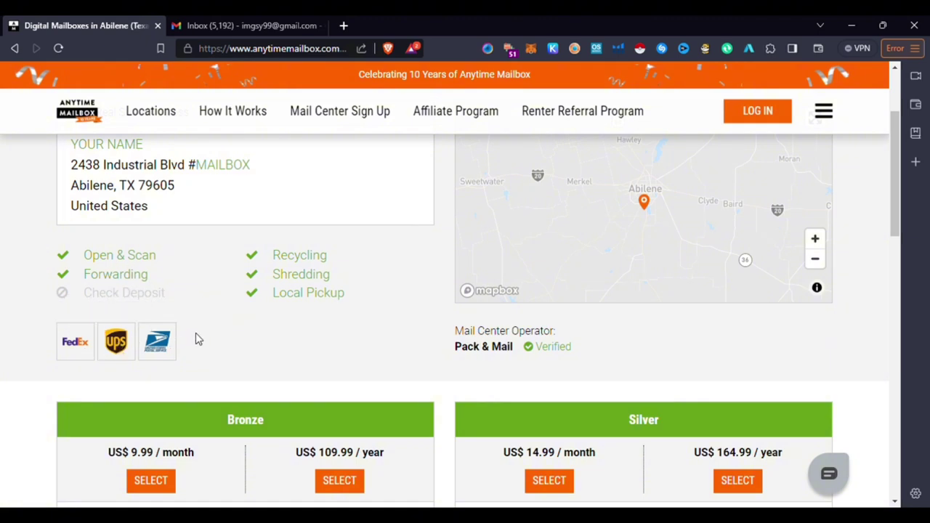
scroll(293, 298, "down", 3)
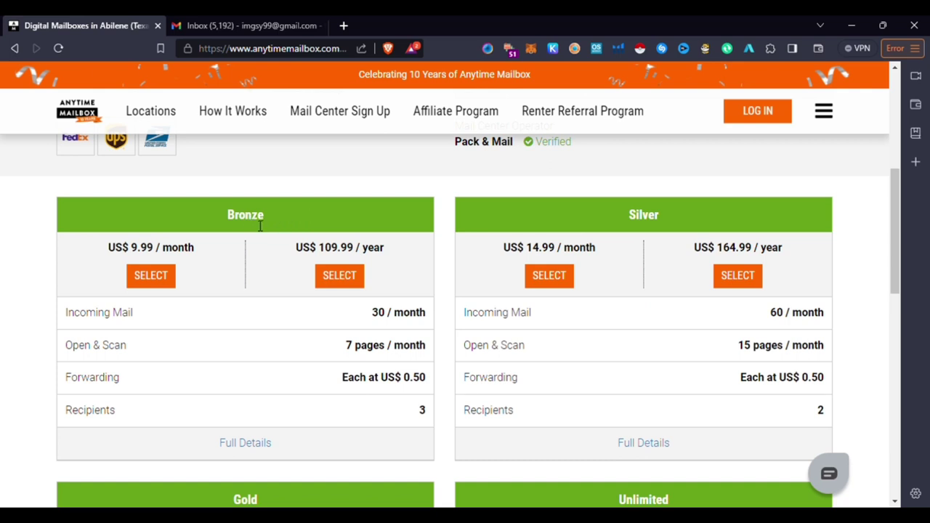
scroll(608, 213, "down", 1)
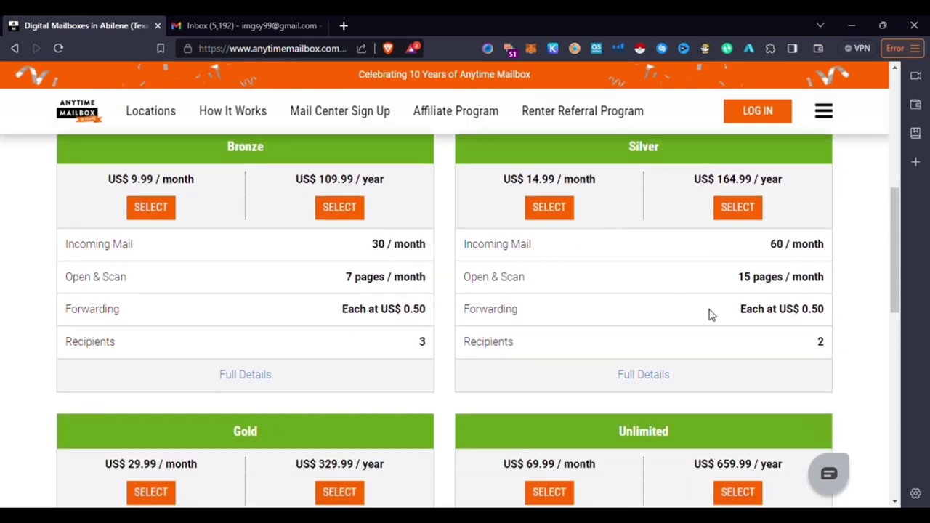
scroll(716, 312, "up", 1)
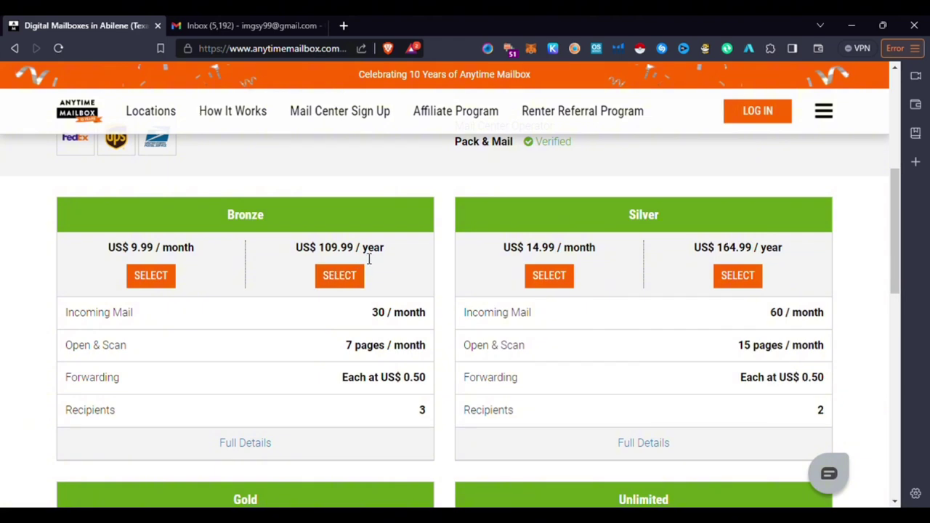
scroll(104, 289, "down", 2)
scroll(151, 274, "up", 1)
scroll(151, 275, "up", 1)
double_click(380, 314)
scroll(249, 247, "up", 4)
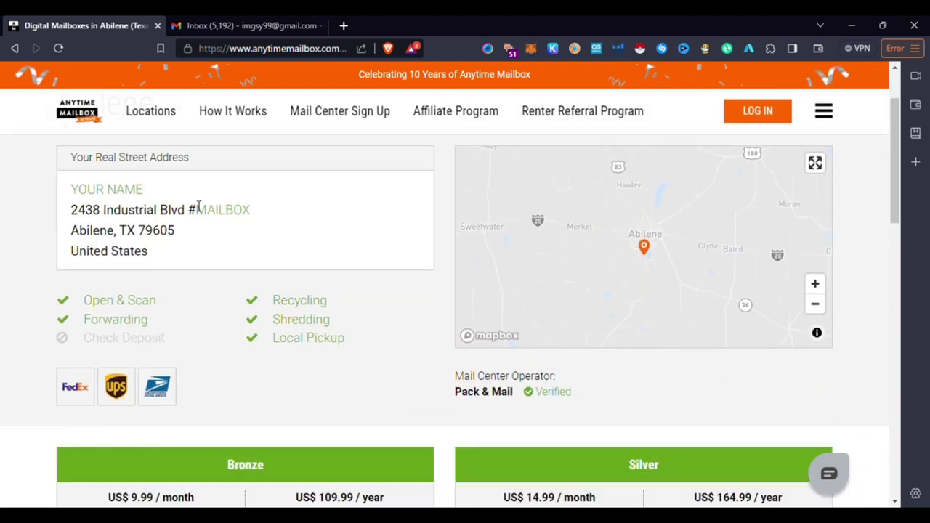
scroll(198, 208, "down", 4)
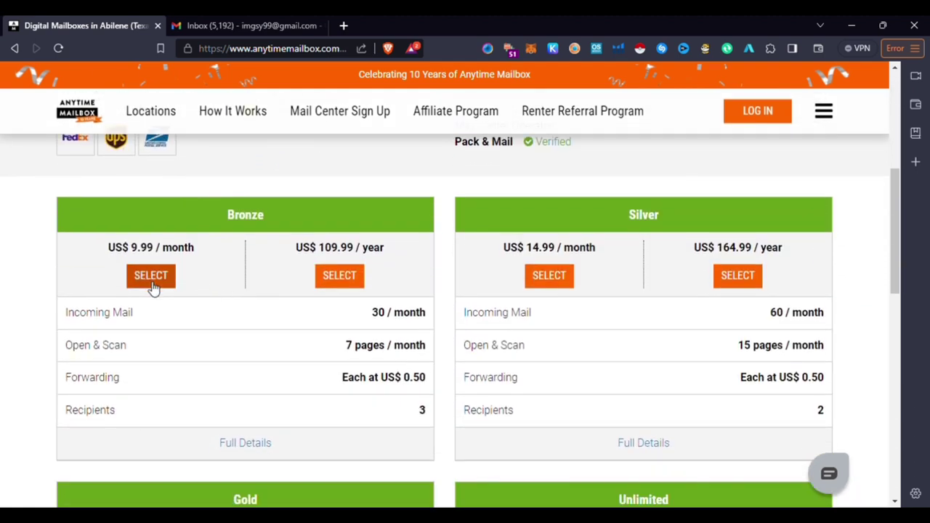
Pick Abilene's Bronze US$ 9.99/month plan, autofill name and company, and continue
left_click(151, 278)
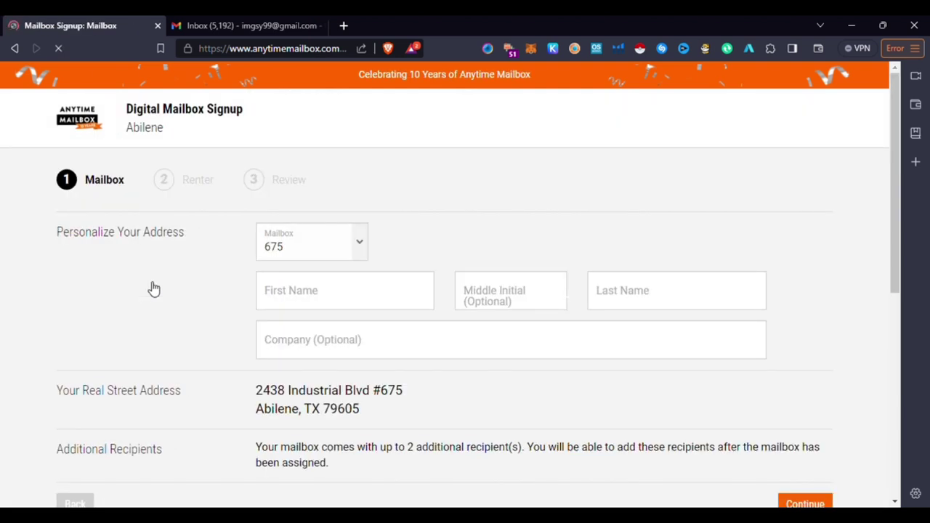
left_click(342, 304)
left_click(386, 344)
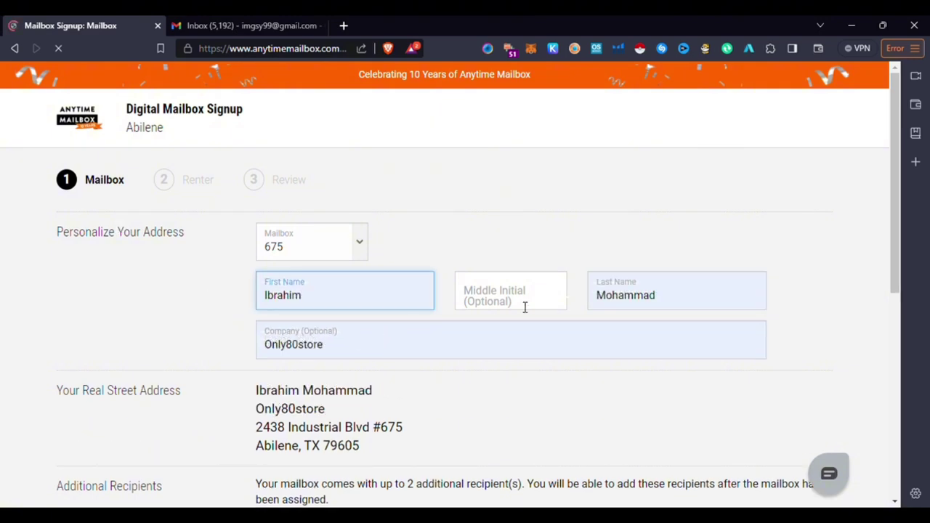
left_click(504, 300)
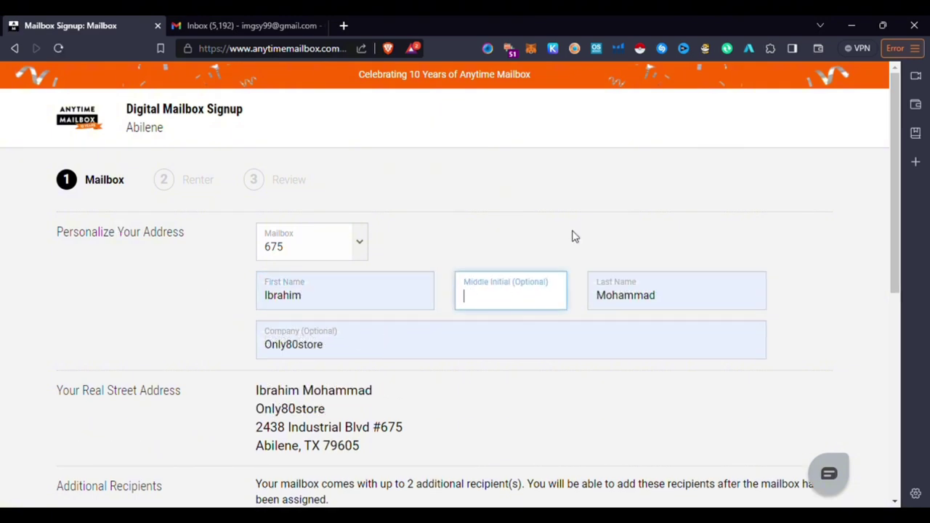
left_click(554, 269)
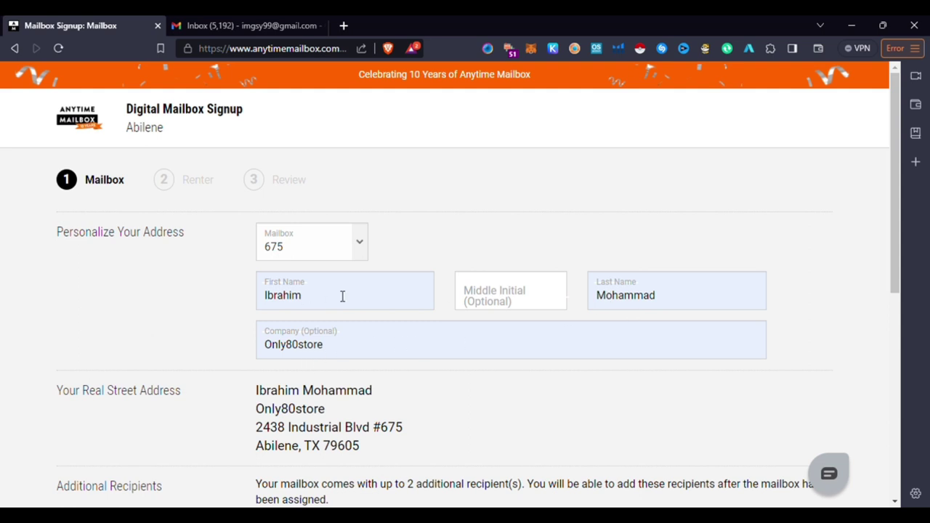
left_click_drag(350, 350, 233, 349)
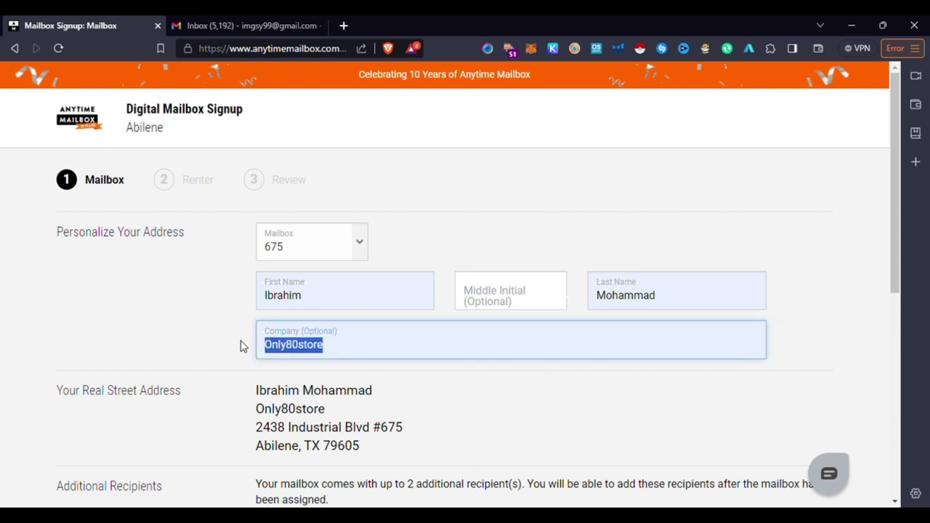
left_click(241, 342)
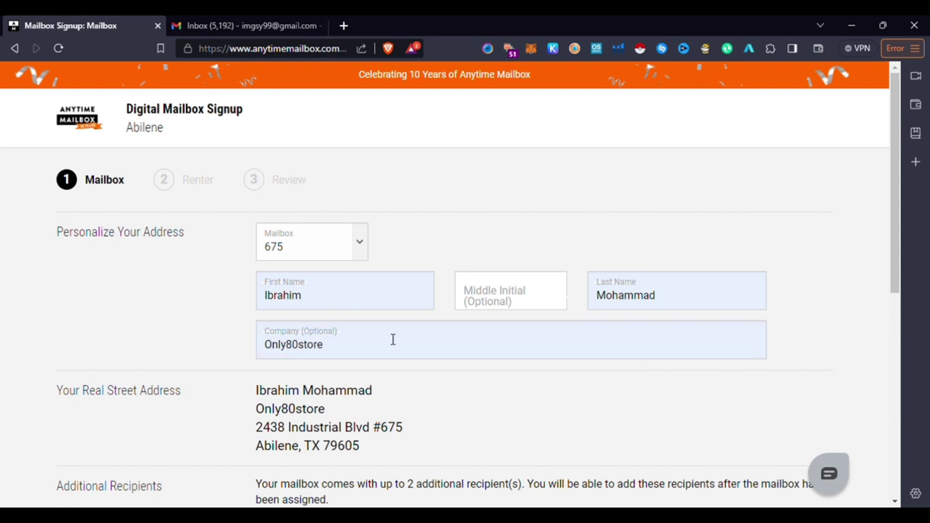
scroll(392, 339, "down", 2)
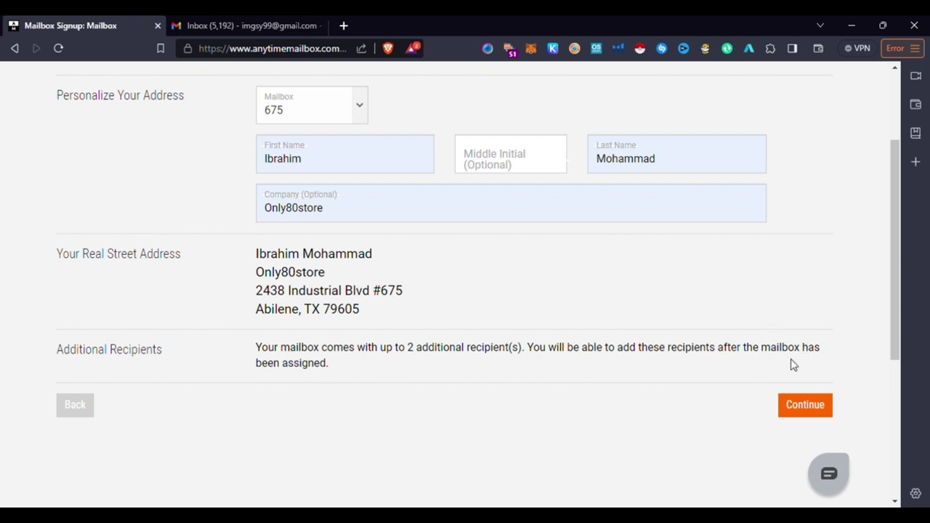
left_click(800, 411)
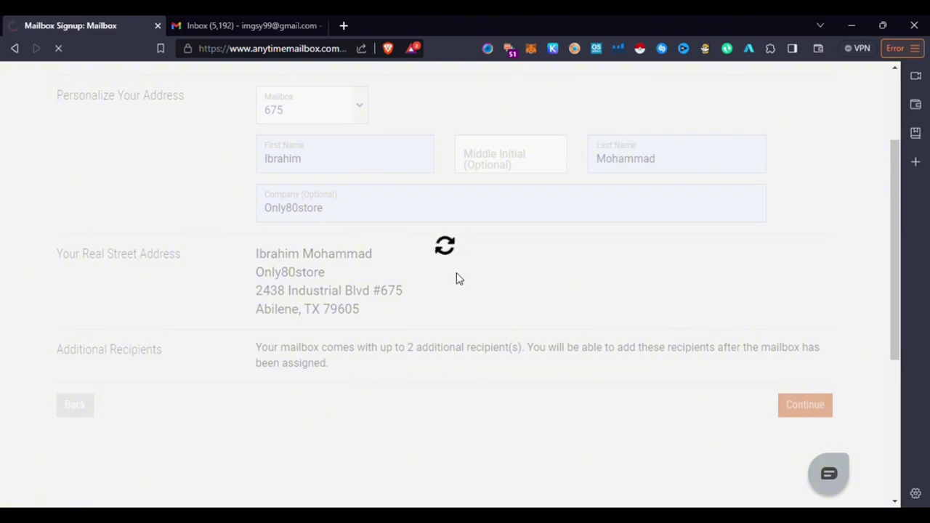
Set country of residence to United Arab Emirates and read the unavailability message
scroll(397, 274, "down", 1)
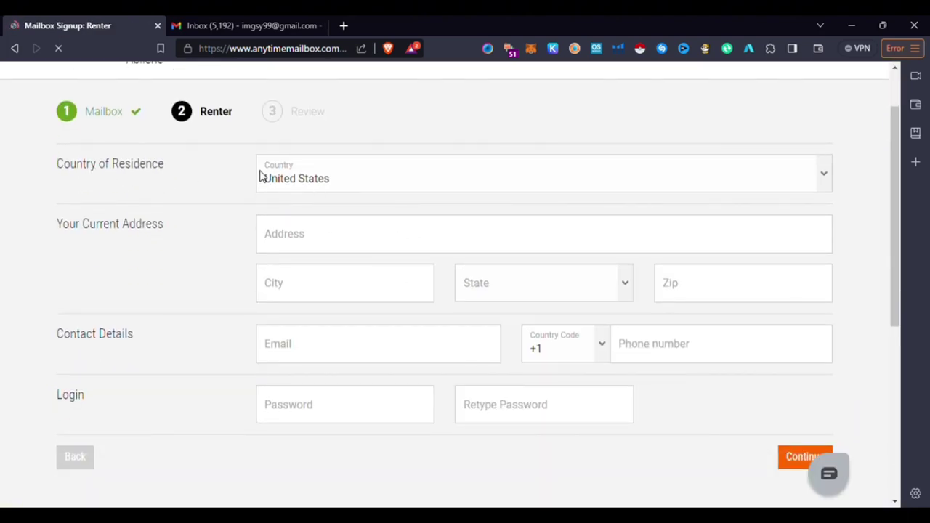
left_click(323, 181)
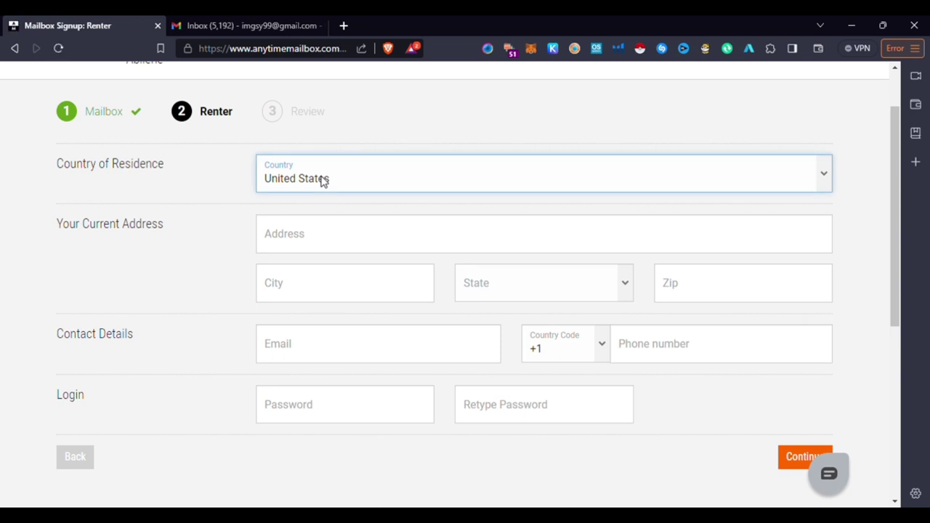
key("Up")
key("Up")
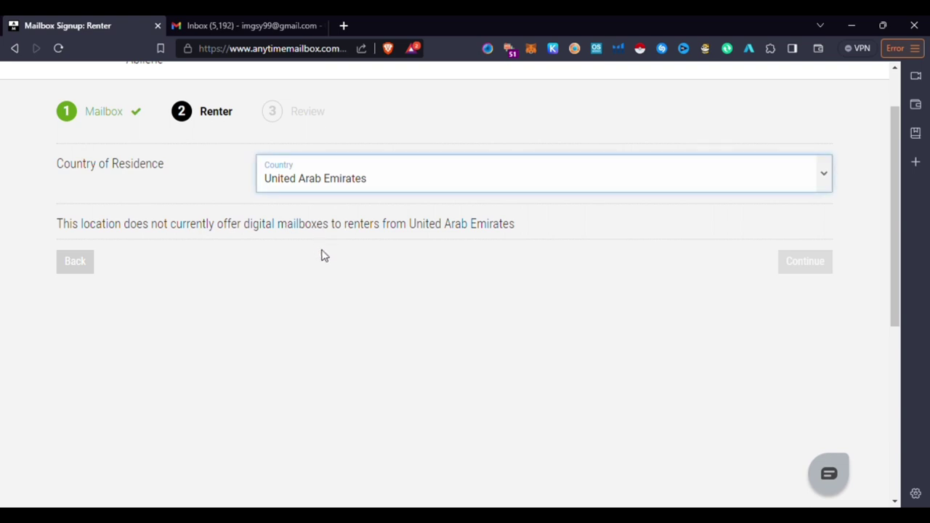
left_click(138, 208)
left_click_drag(128, 228, 507, 228)
left_click(506, 230)
scroll(507, 230, "up", 1)
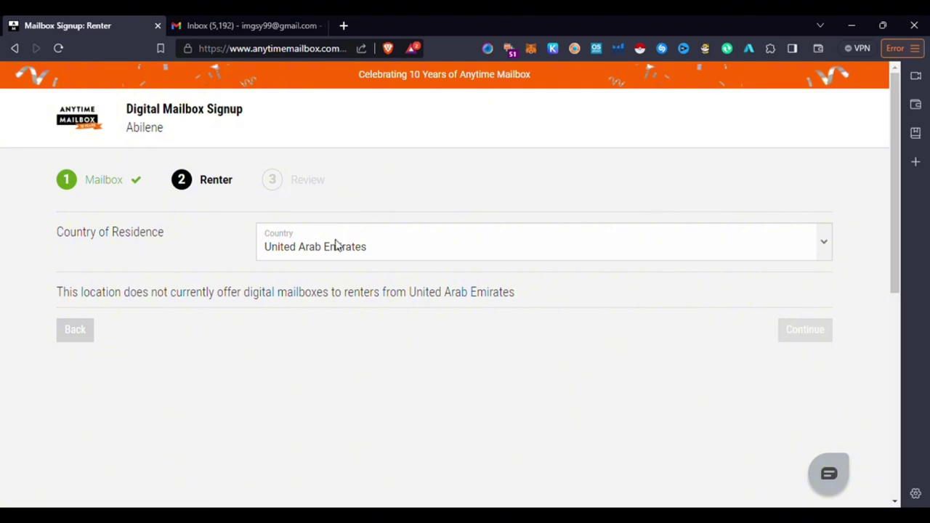
Go back through the signup to the Abilene plan pricing page
left_click(70, 336)
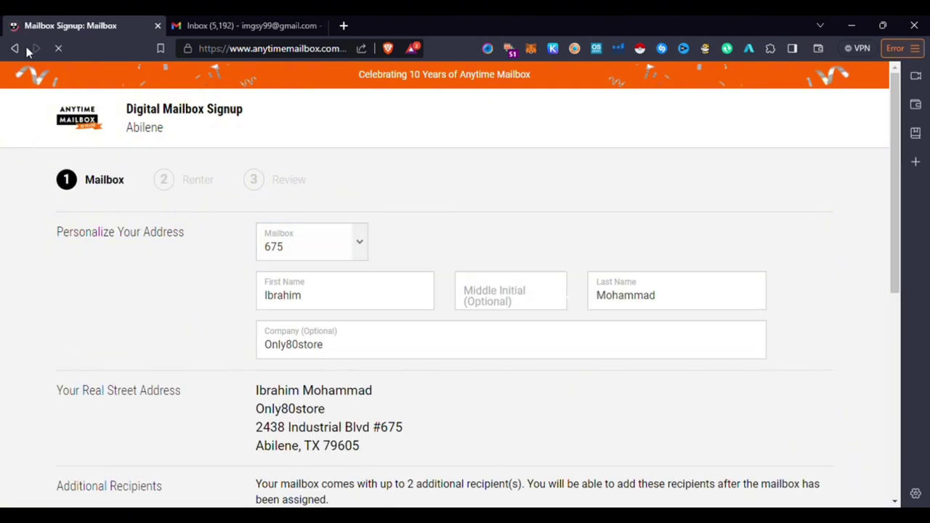
left_click(15, 49)
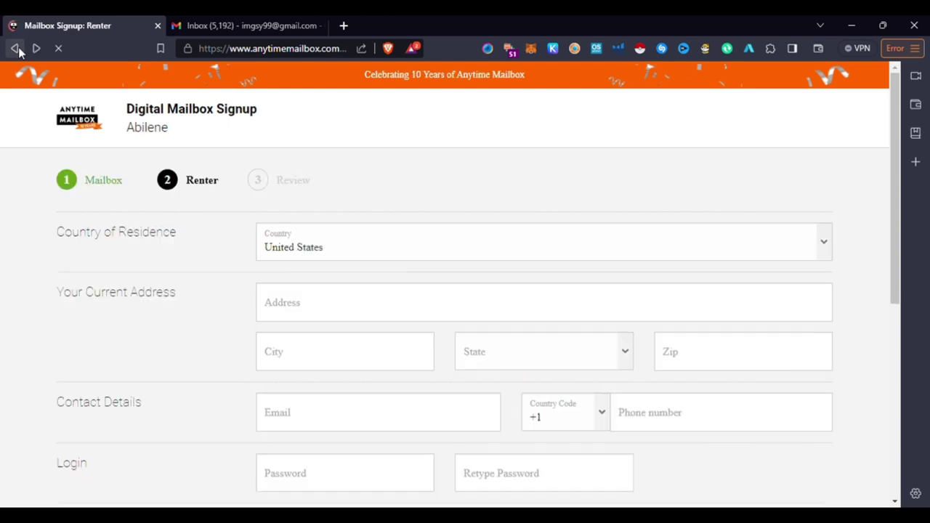
left_click(15, 49)
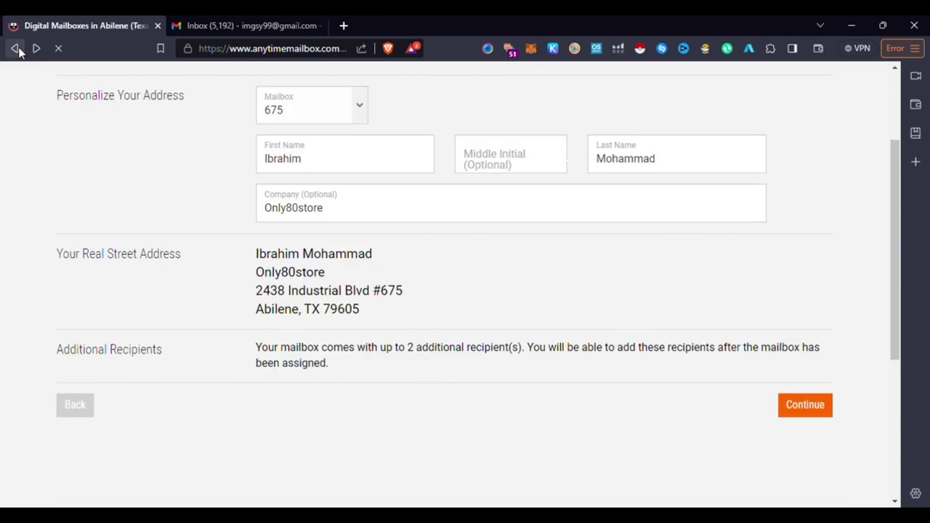
scroll(424, 267, "up", 3)
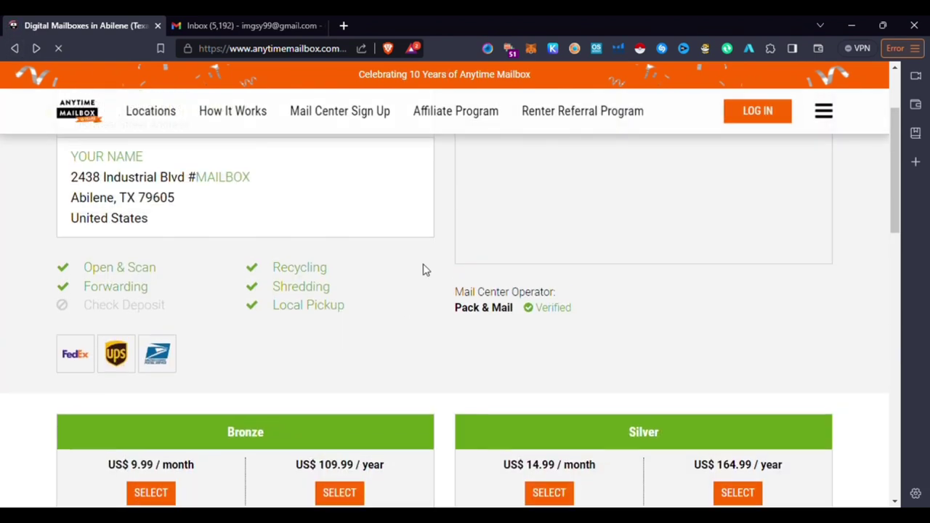
Open the Addison location from the Texas list and choose its Silver monthly plan
left_click(14, 49)
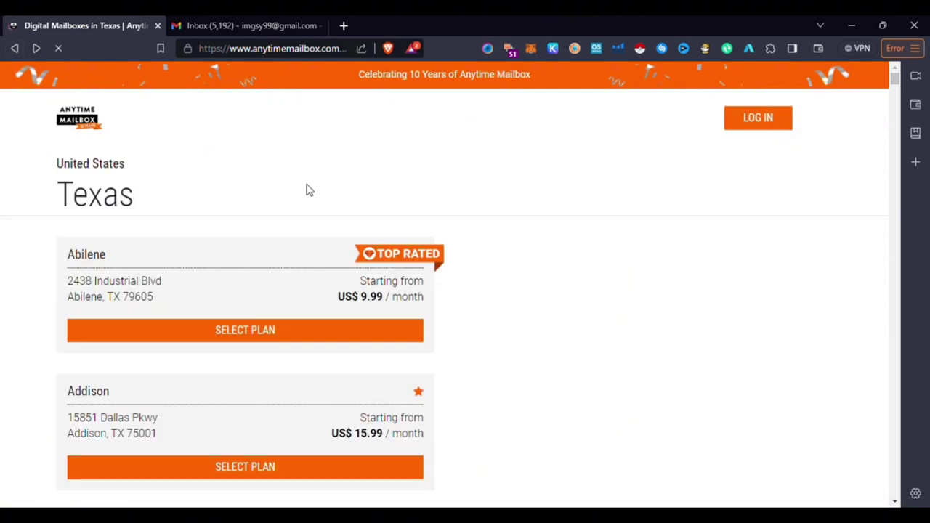
scroll(280, 254, "down", 2)
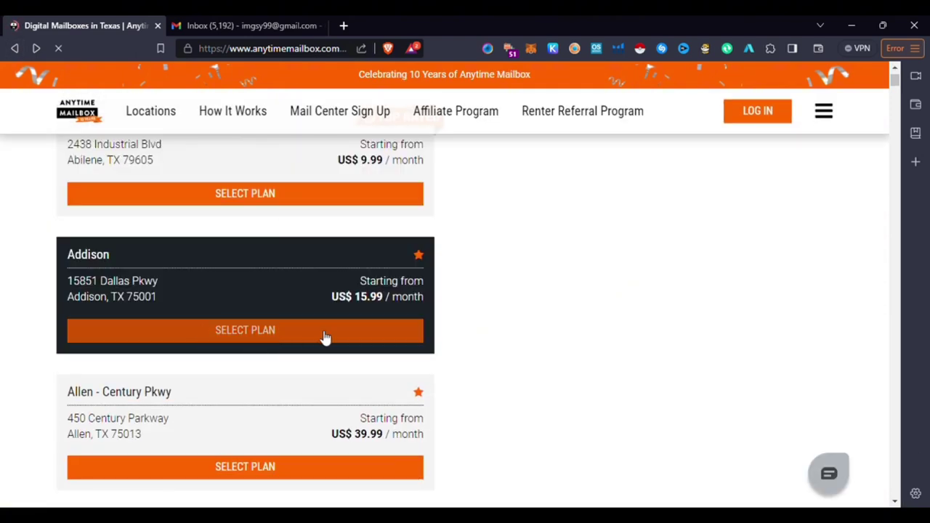
left_click(326, 338)
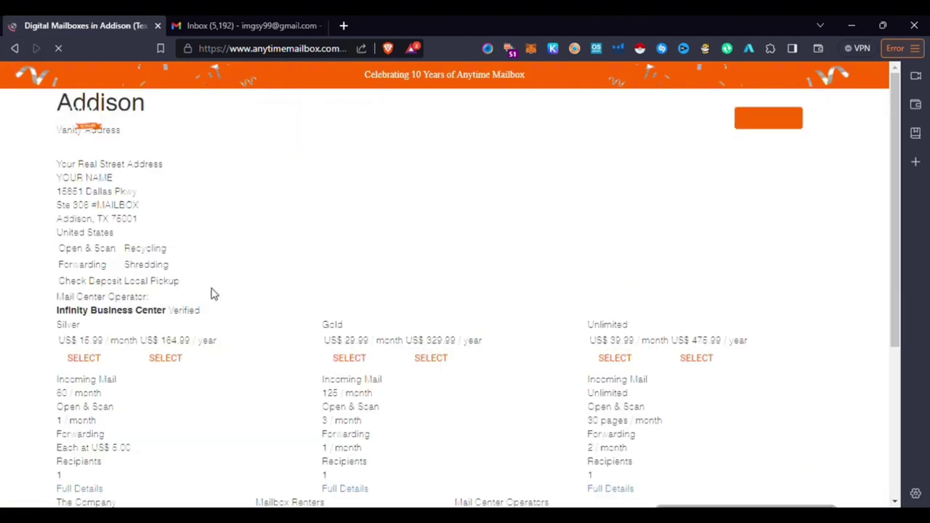
scroll(186, 279, "down", 4)
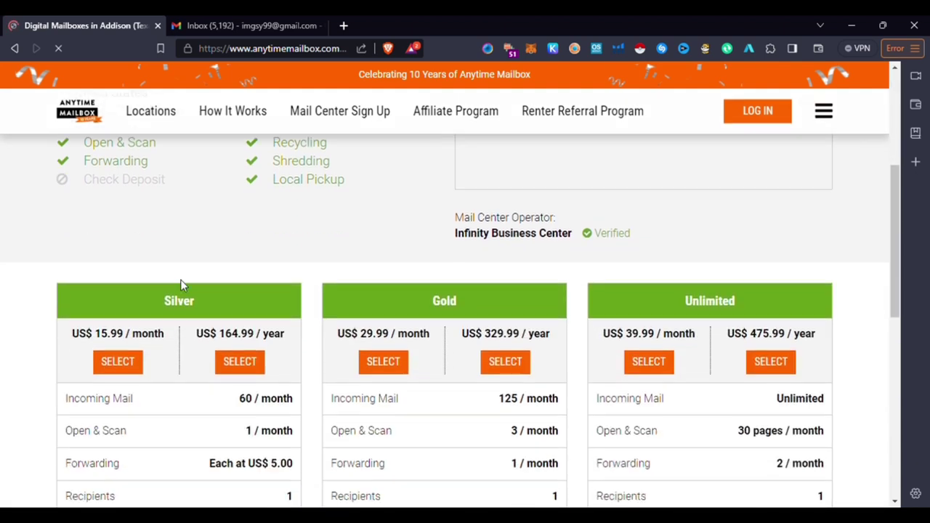
left_click(131, 364)
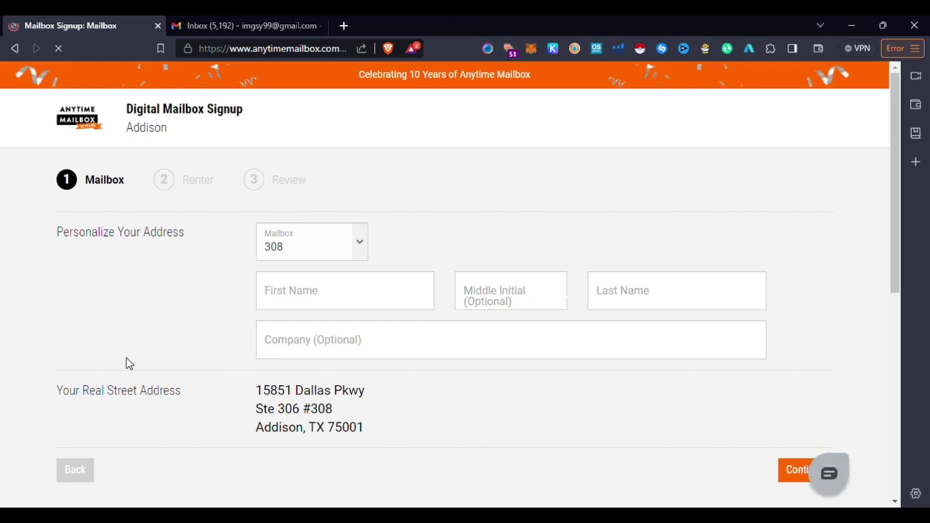
Autofill the name and company details and advance to the Renter step
left_click(386, 297)
left_click(432, 339)
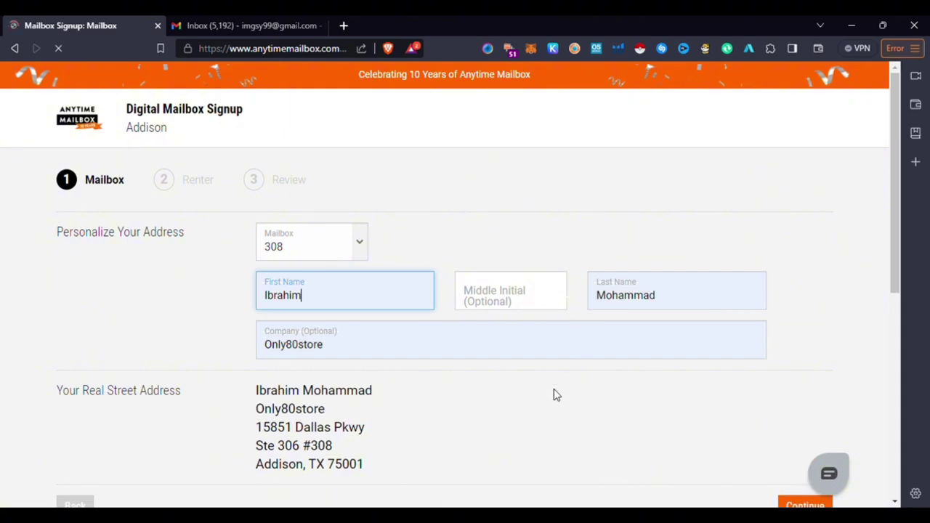
scroll(553, 394, "down", 3)
left_click(805, 307)
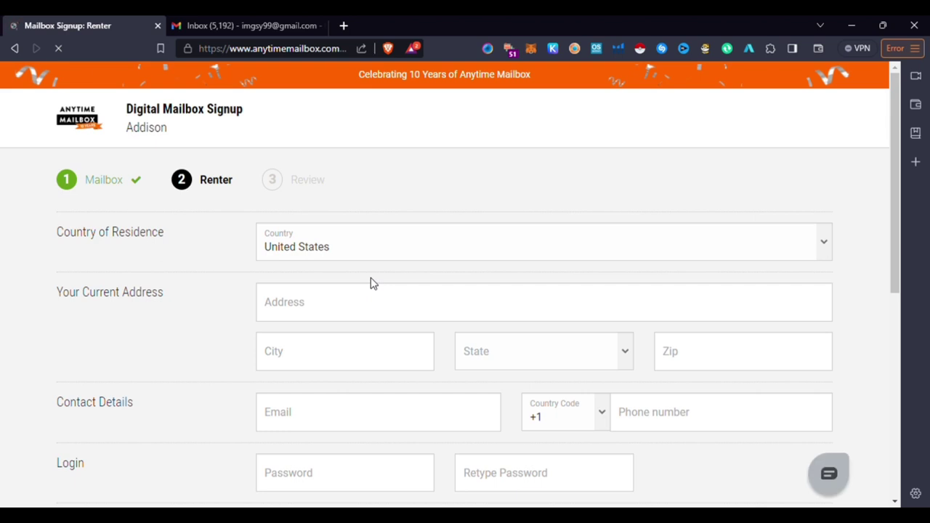
Set country to United Arab Emirates, address 'Dubai', and autofill postal code, city, state and email
left_click(366, 260)
key("Down")
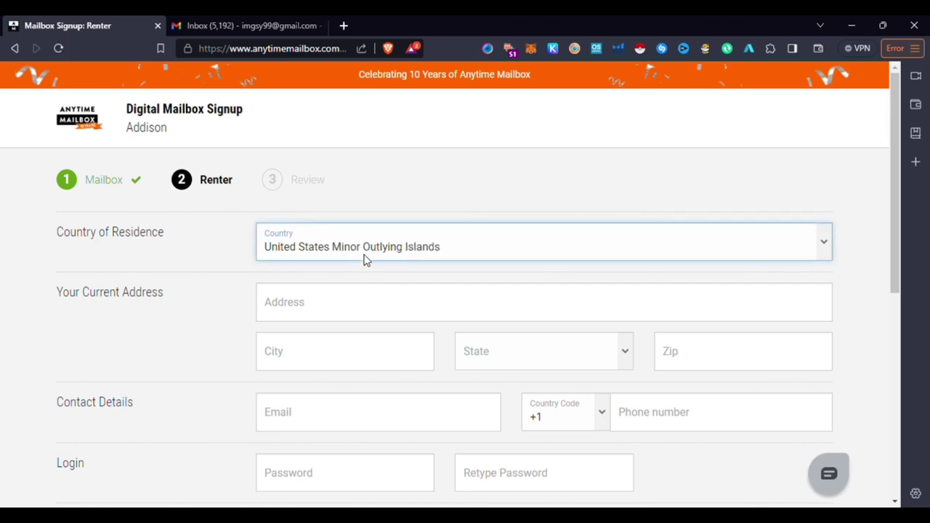
key("Up")
key("Up")
key("Up")
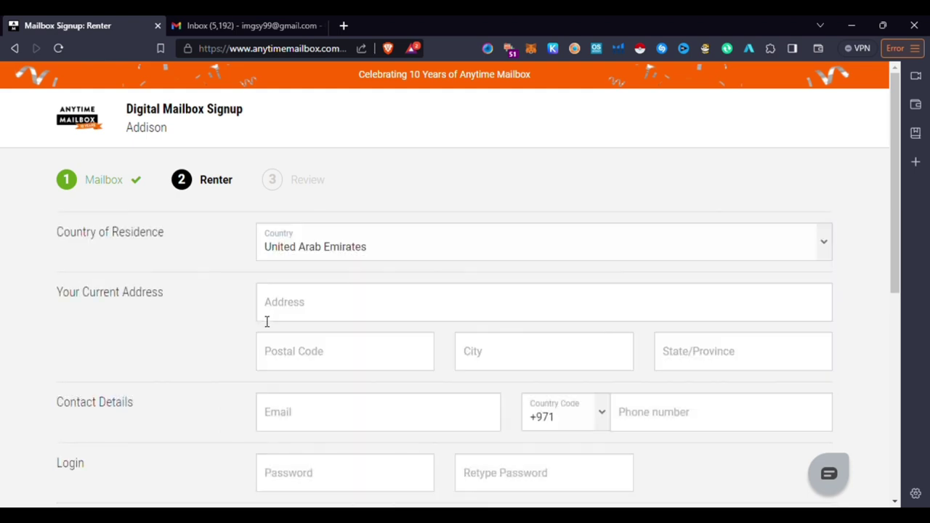
scroll(291, 291, "down", 1)
left_click(315, 243)
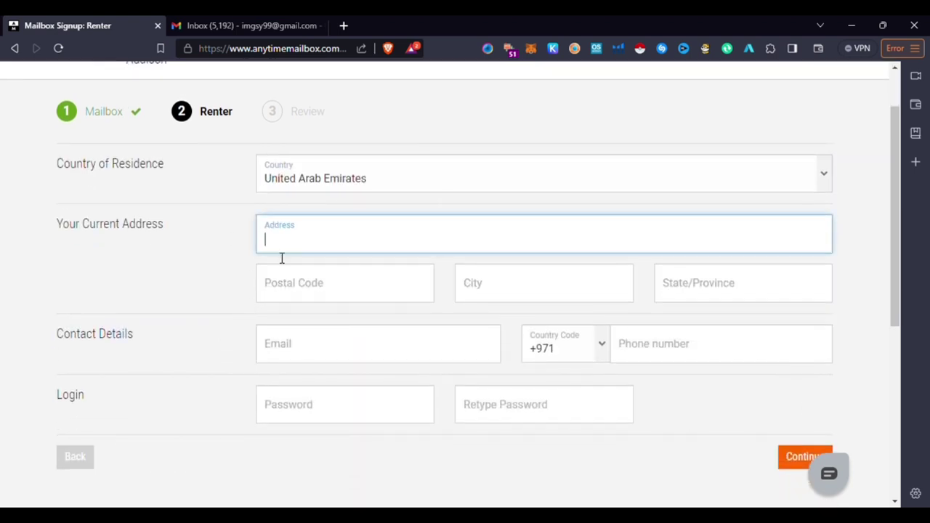
type("Dubai")
left_click(374, 283)
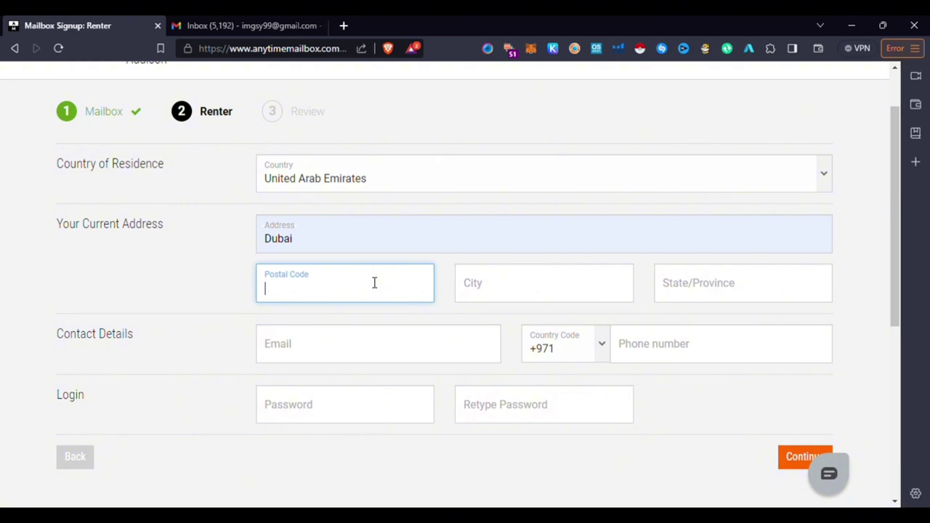
left_click(382, 344)
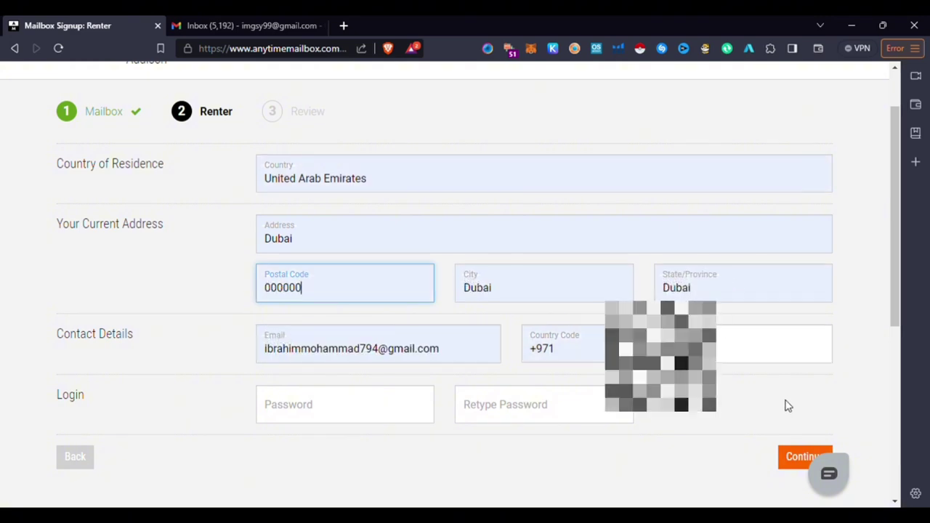
Enter the login password and submit the renter details
left_click(338, 418)
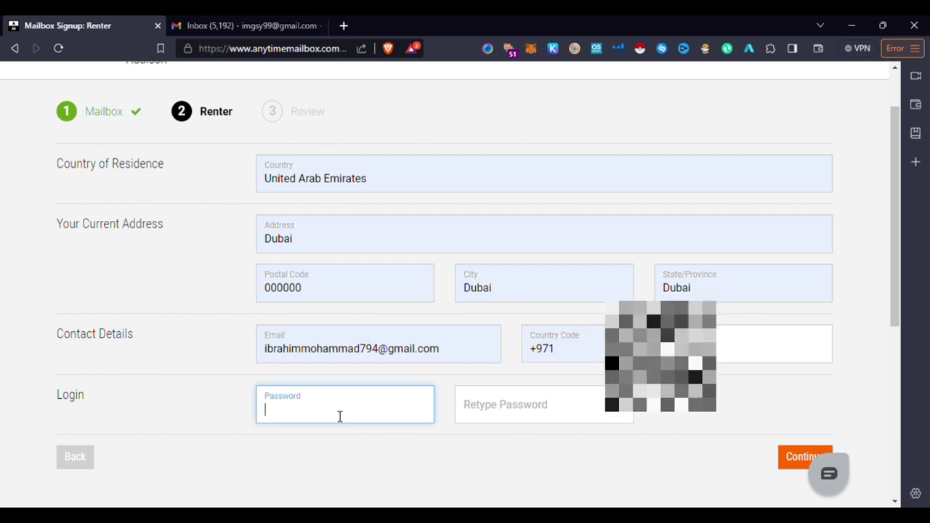
type("•")
type("••••")
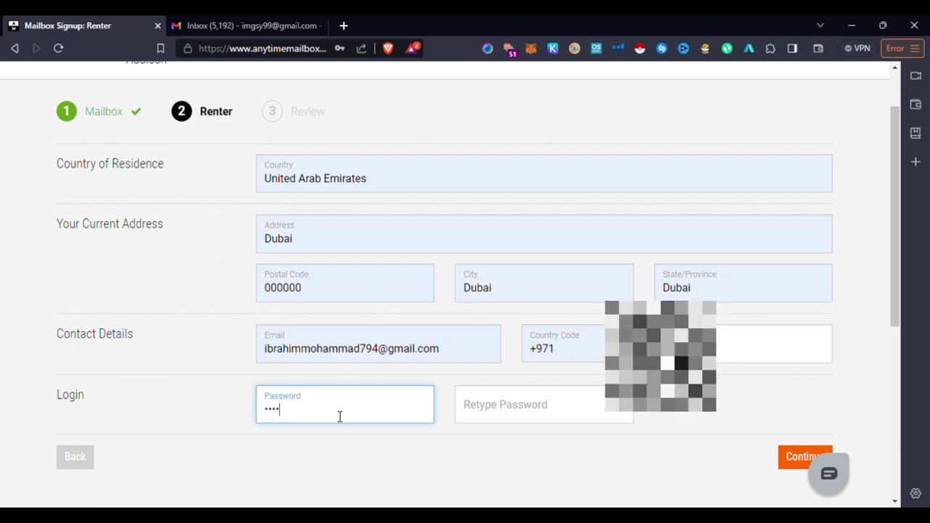
type("•••")
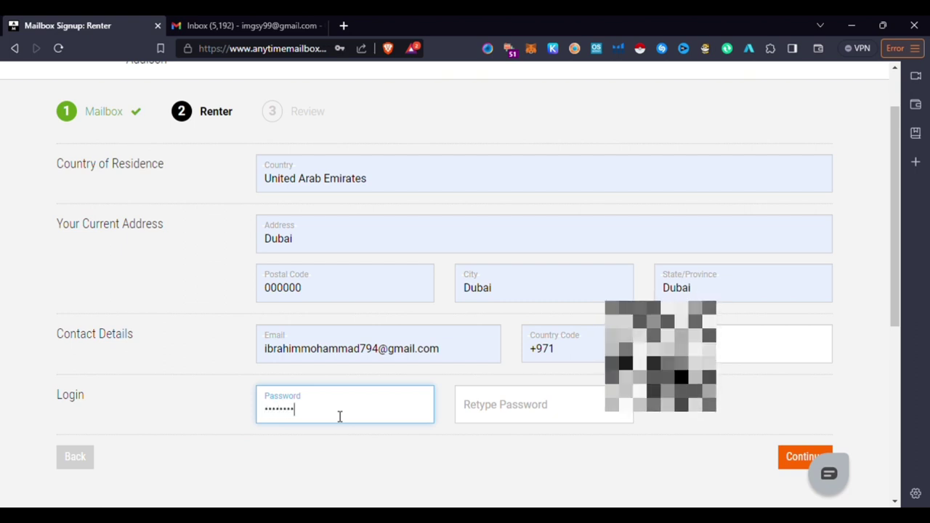
key("Tab")
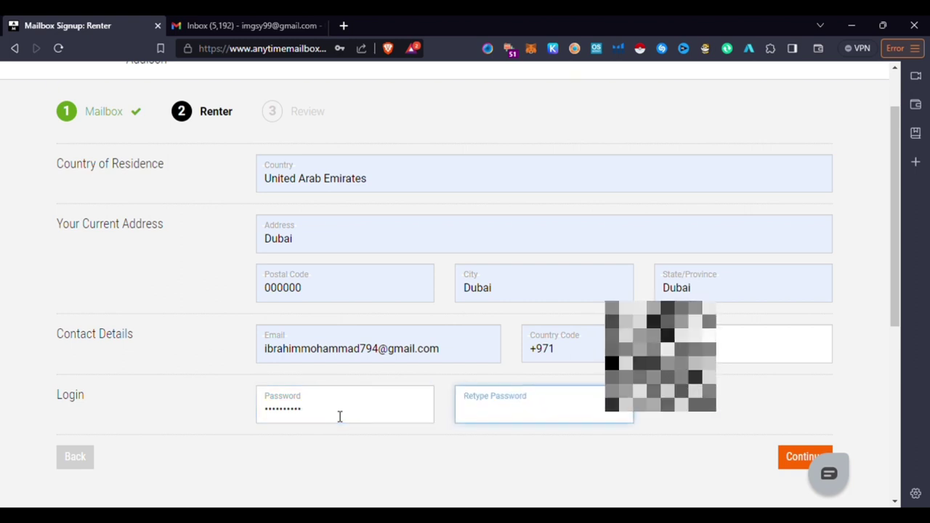
type("••••••••••")
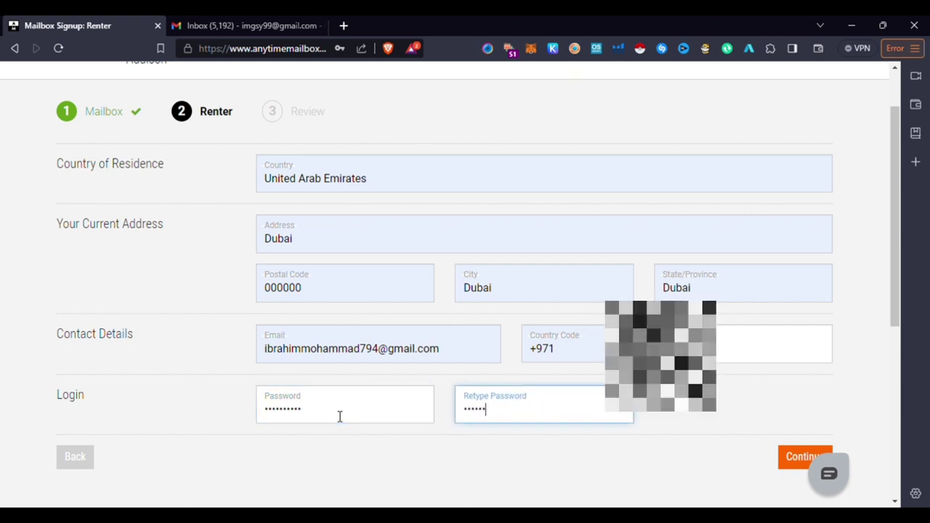
scroll(554, 421, "down", 2)
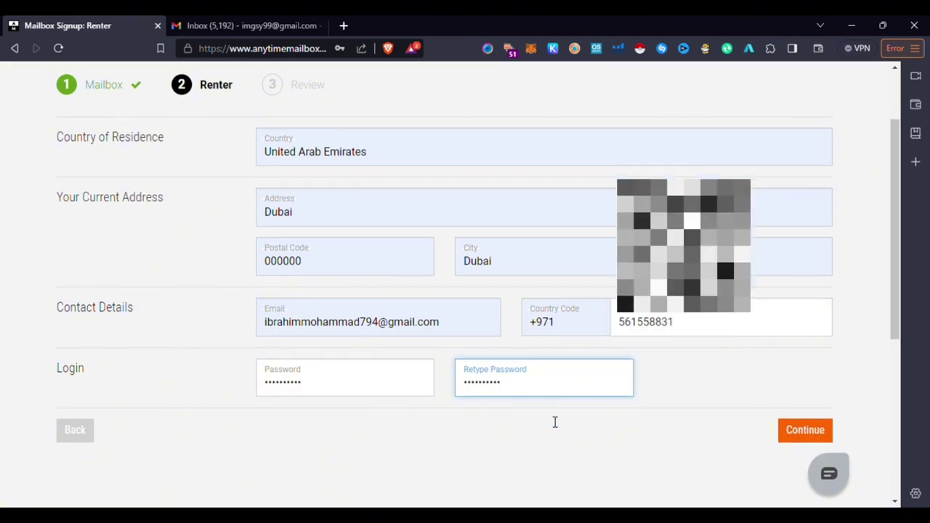
left_click(789, 326)
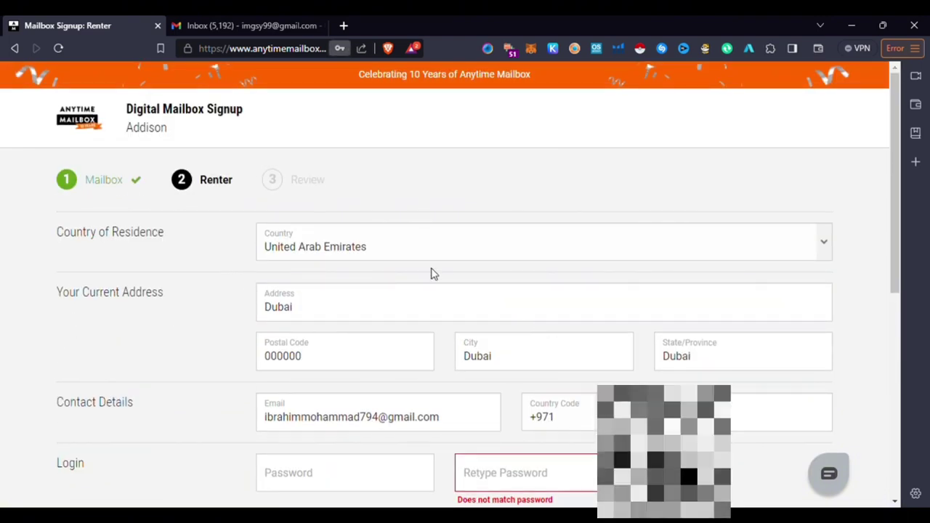
Re-enter the password after the mismatch error, resubmit, and switch to Gmail
scroll(431, 272, "down", 2)
left_click(379, 349)
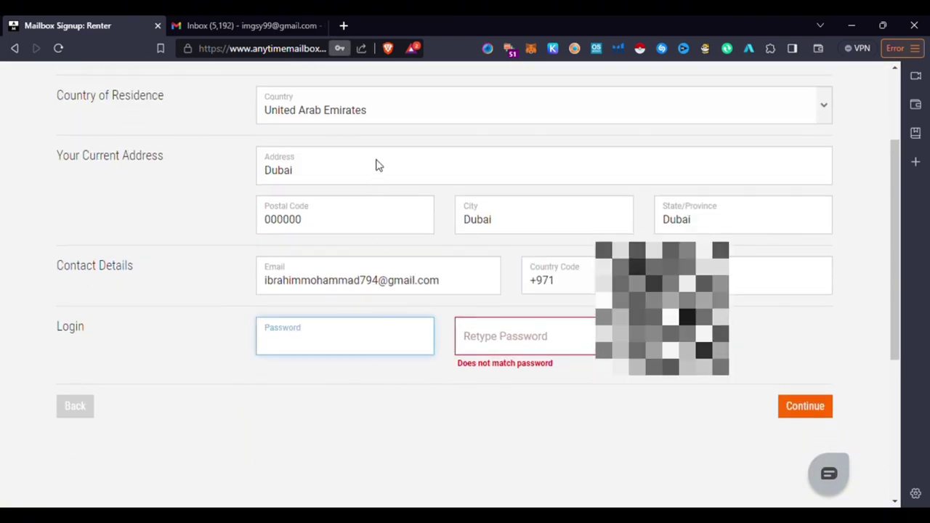
left_click(391, 136)
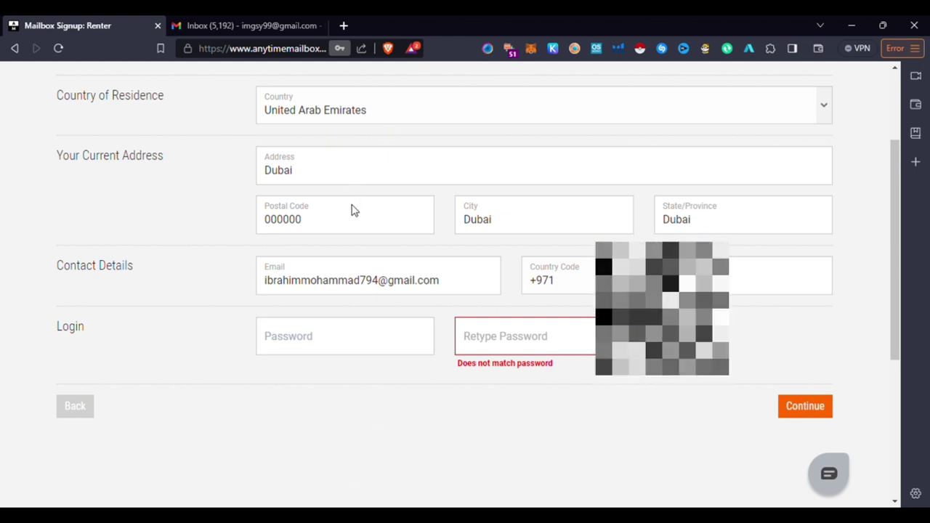
left_click(331, 347)
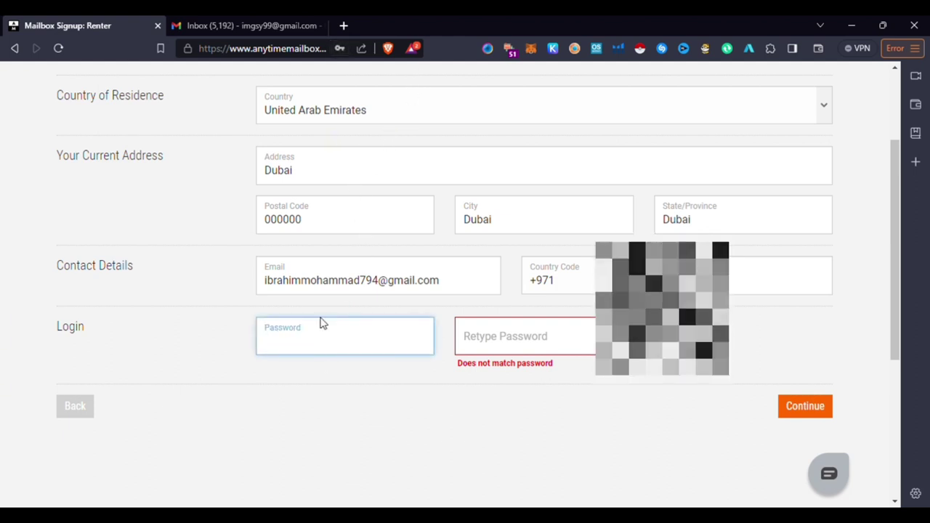
key("ctrl+v")
left_click(535, 335)
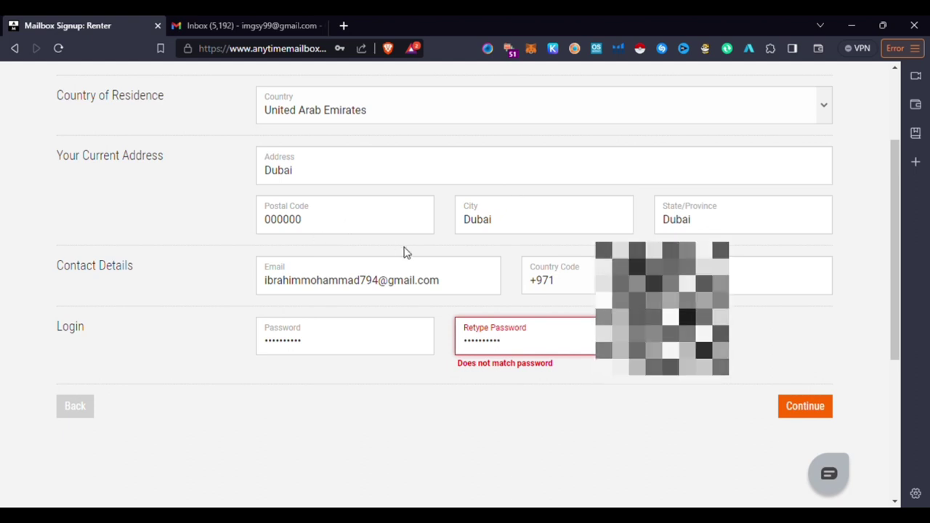
left_click(788, 407)
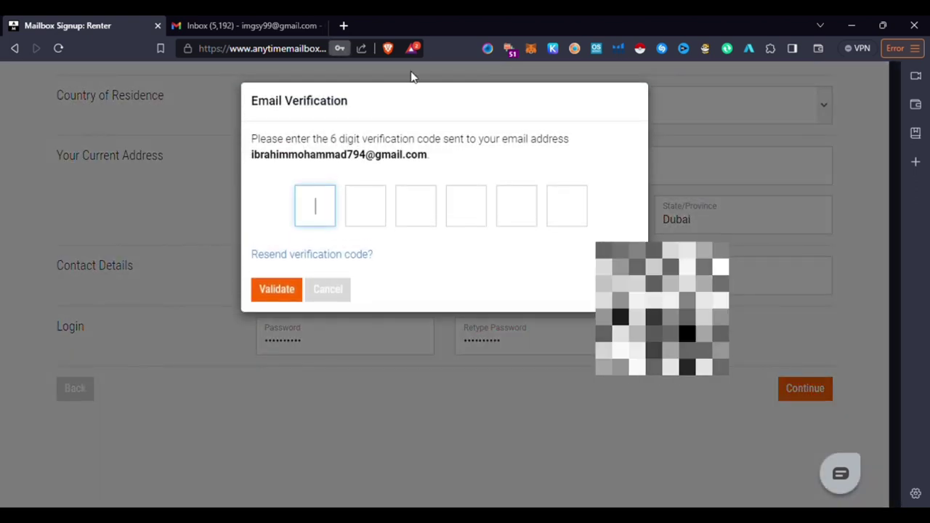
left_click(240, 26)
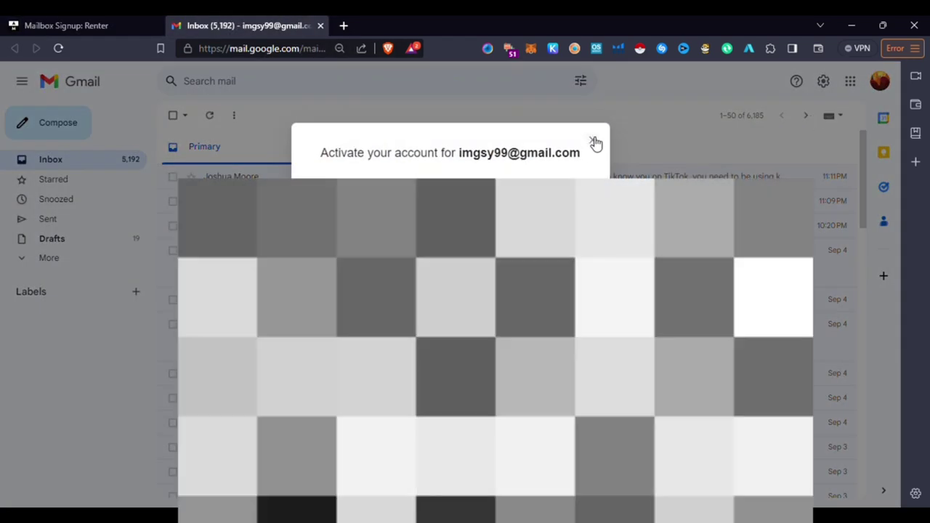
Dismiss the activation popup, load Gmail, and open the Email Verification message
left_click(593, 140)
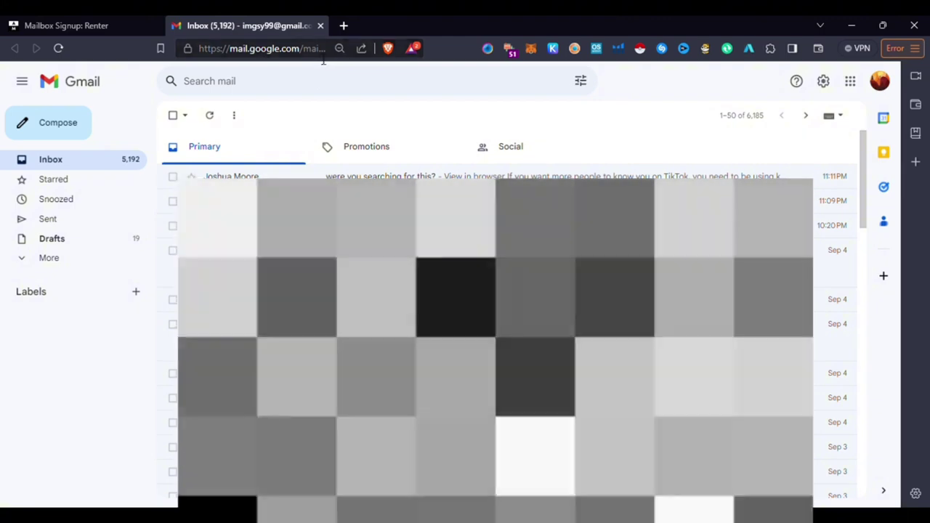
left_click(318, 51)
type("g")
key("Return")
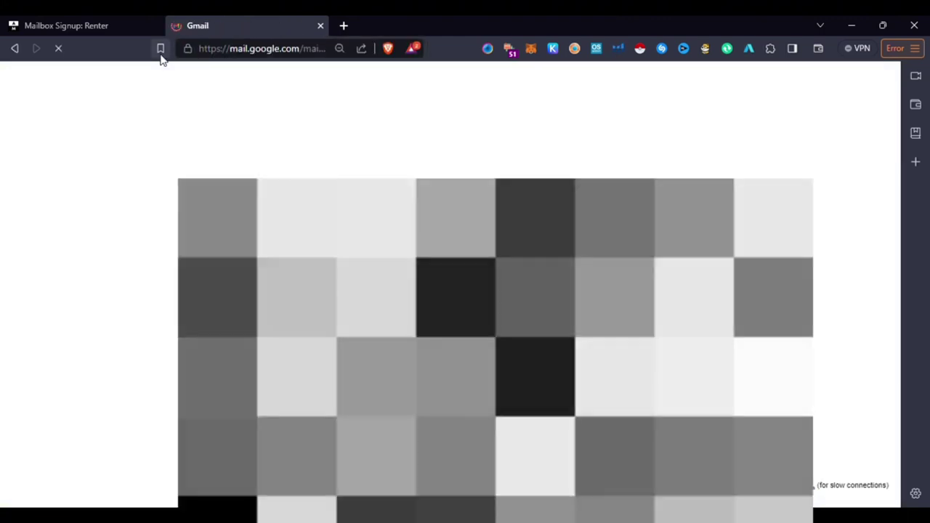
left_click(97, 22)
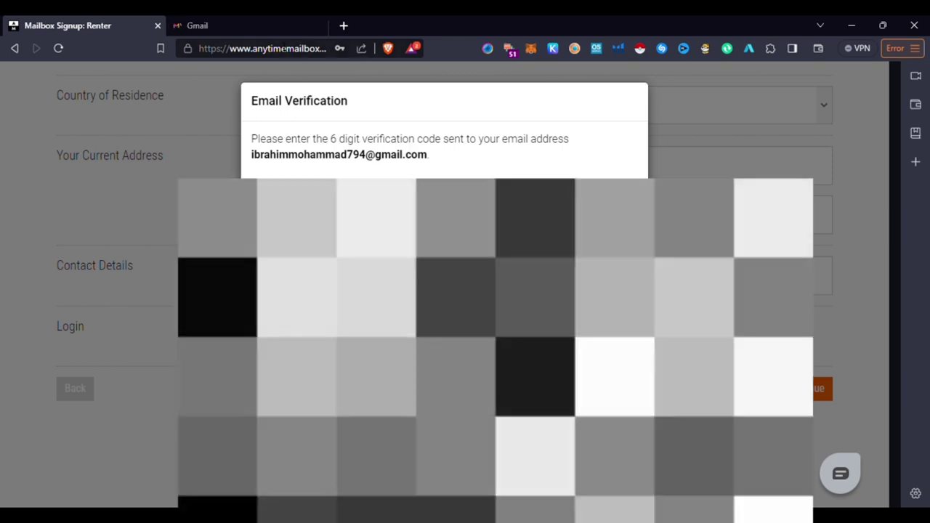
left_click(276, 23)
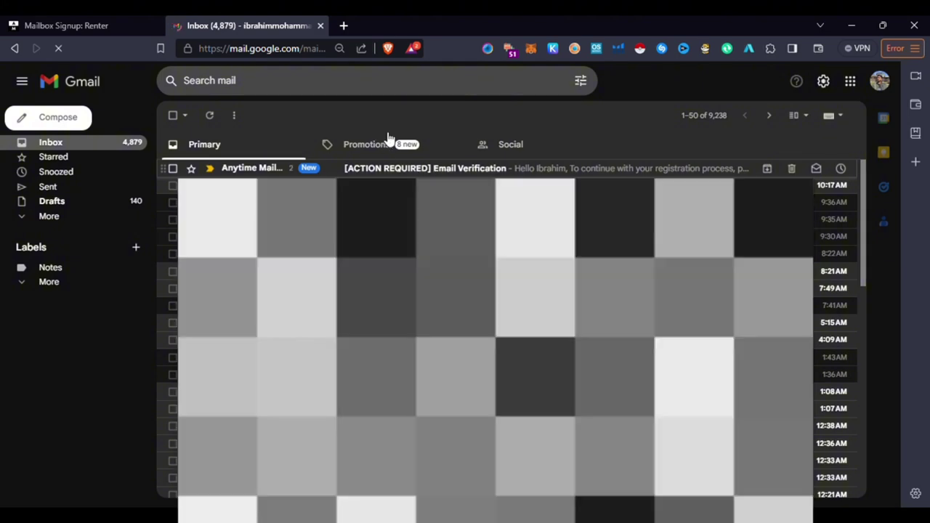
left_click(509, 169)
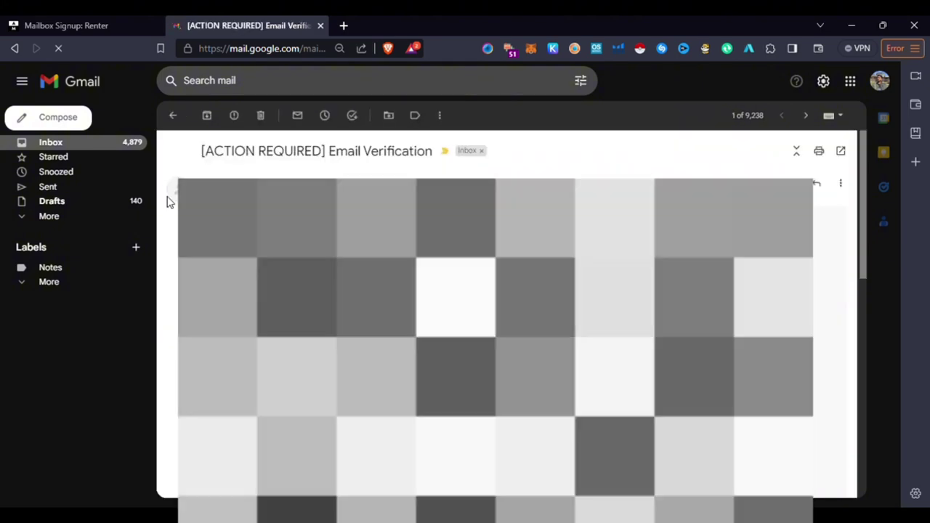
Type the emailed code into the signup page, then return to the email
left_click(89, 21)
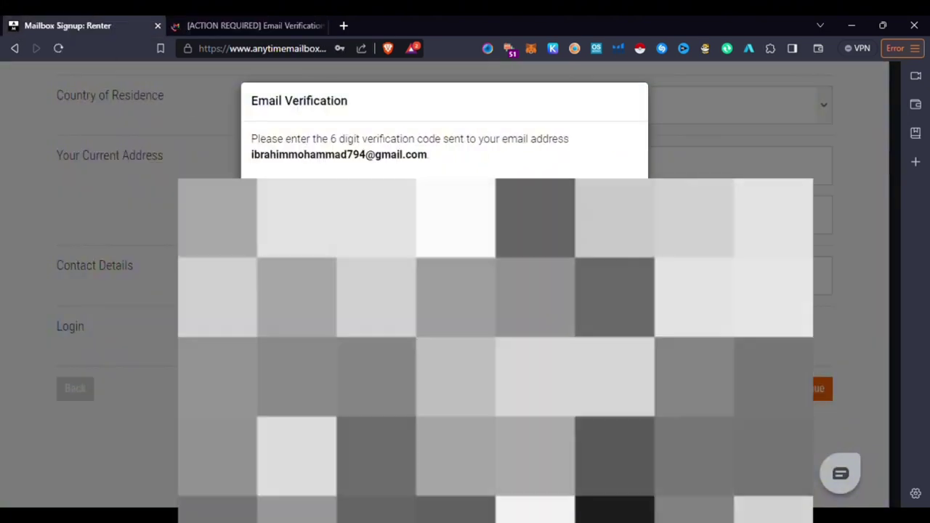
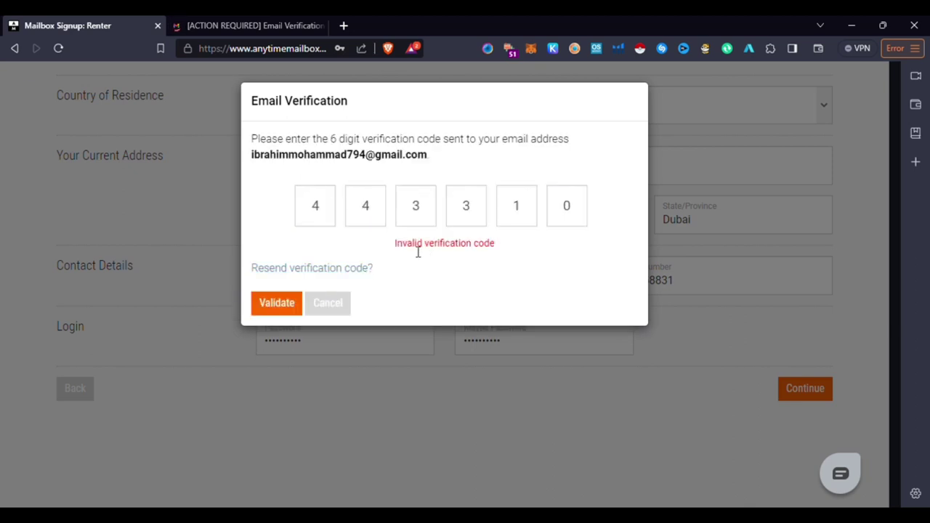
left_click(247, 26)
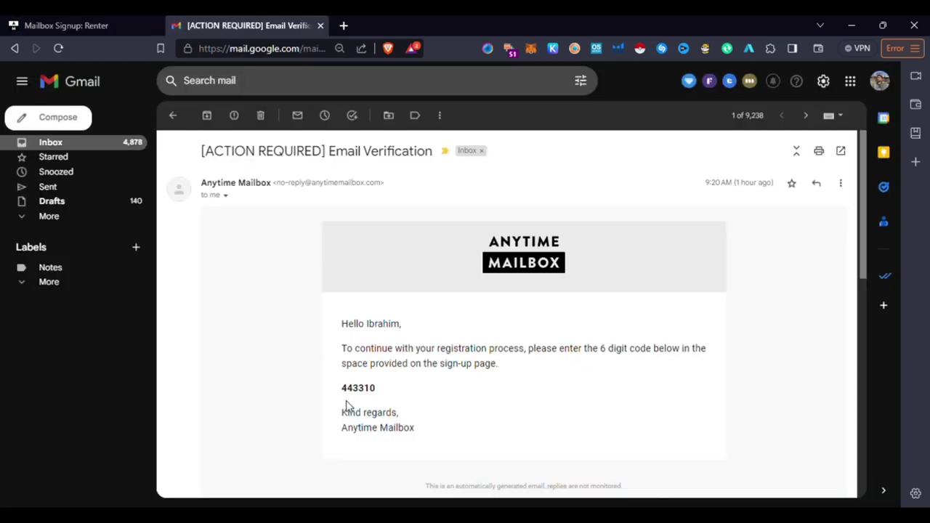
Refresh the Gmail inbox, open the newest Email Verification message, and return to the code boxes
left_click(73, 26)
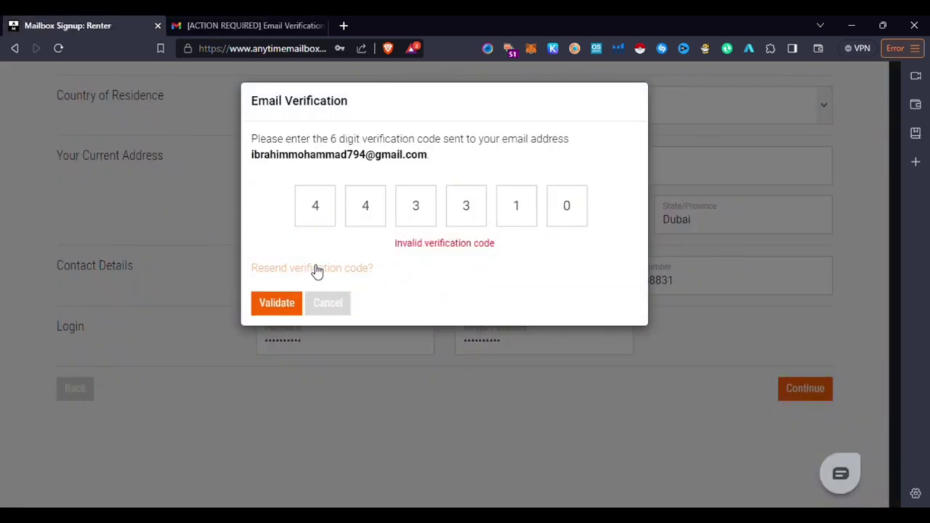
left_click(247, 25)
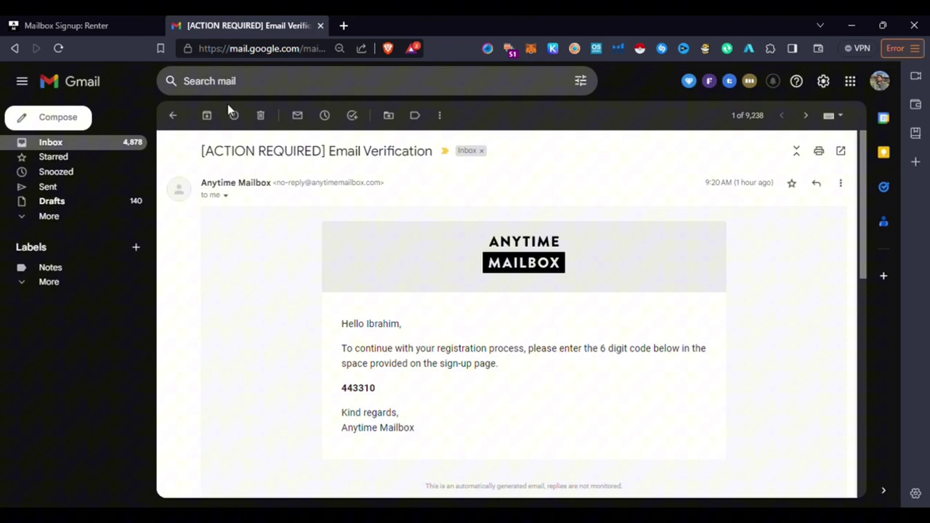
left_click(175, 115)
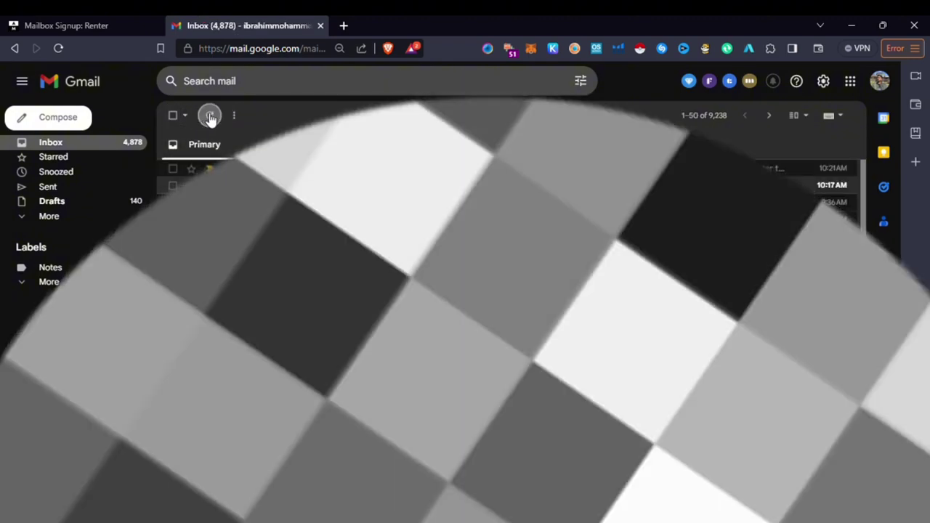
left_click(209, 115)
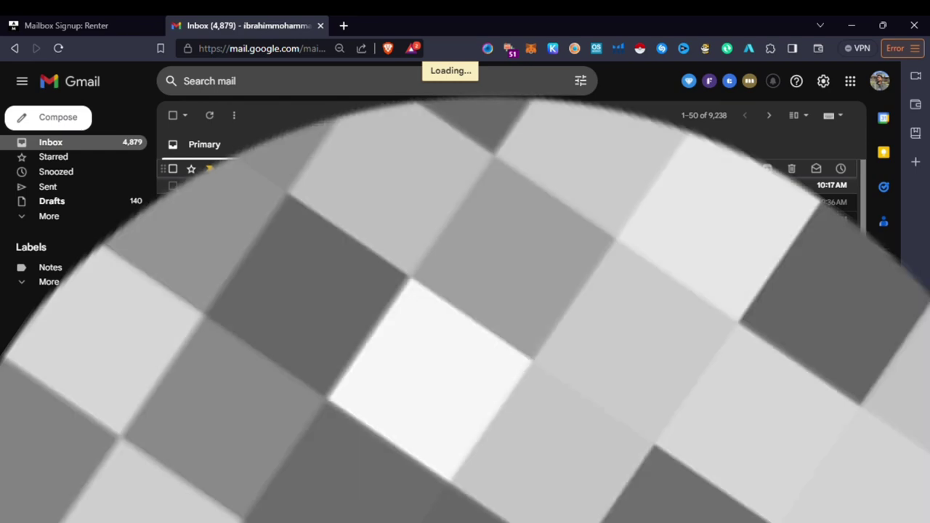
left_click(472, 169)
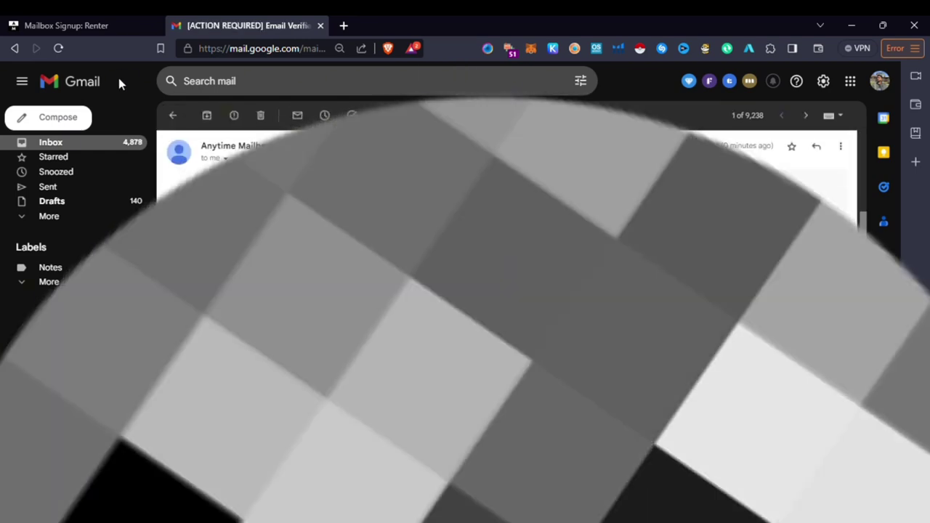
left_click(57, 25)
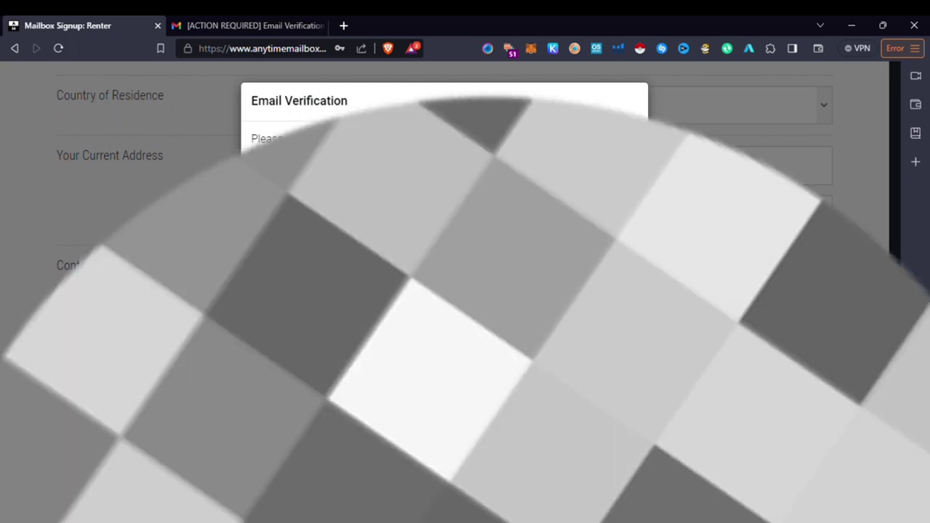
left_click(333, 210)
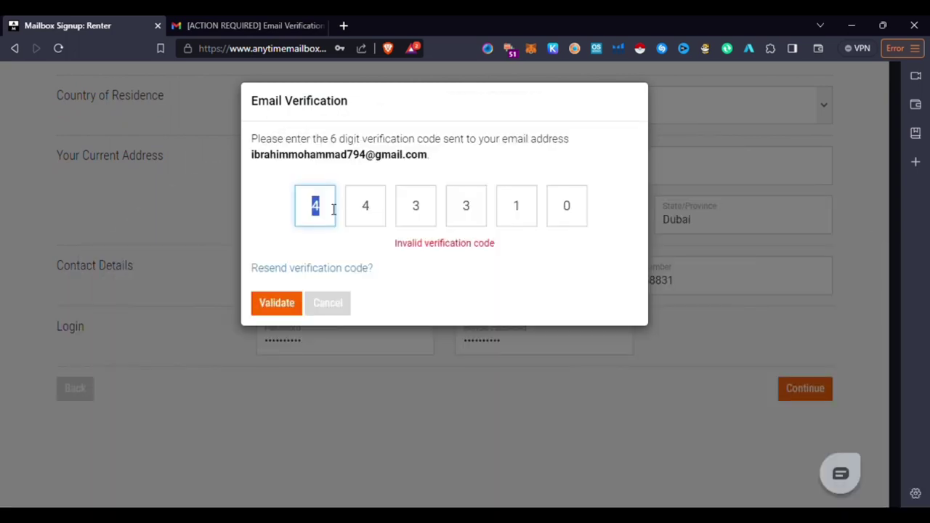
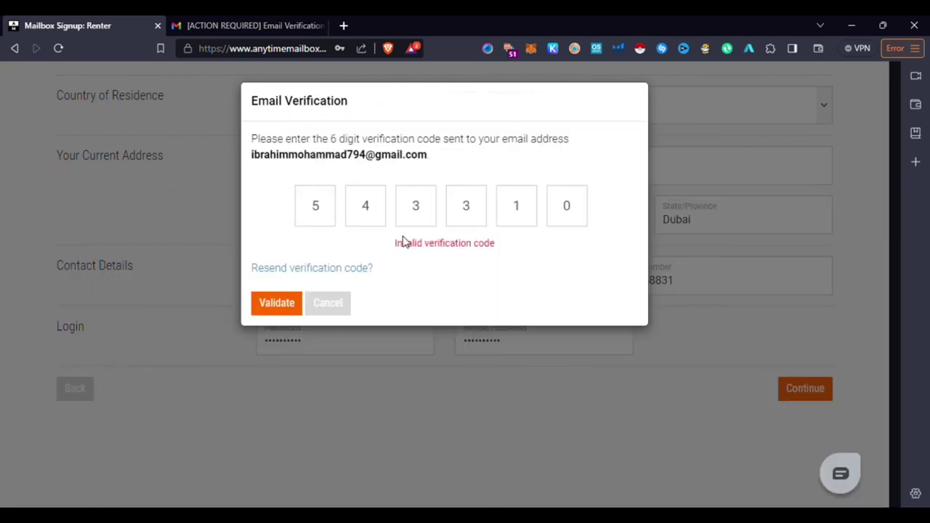
Overwrite the six code boxes with the new emailed verification code's digits
left_click(421, 207)
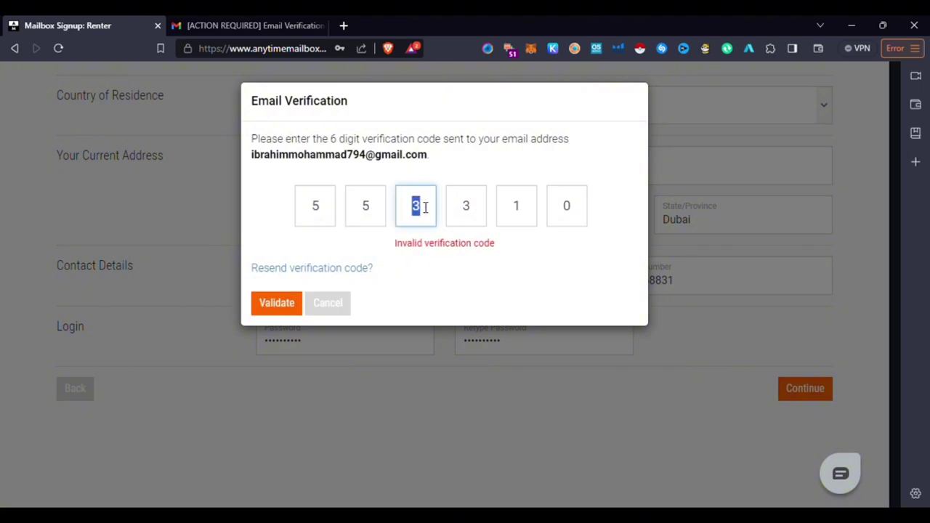
left_click(424, 212)
left_click(466, 209)
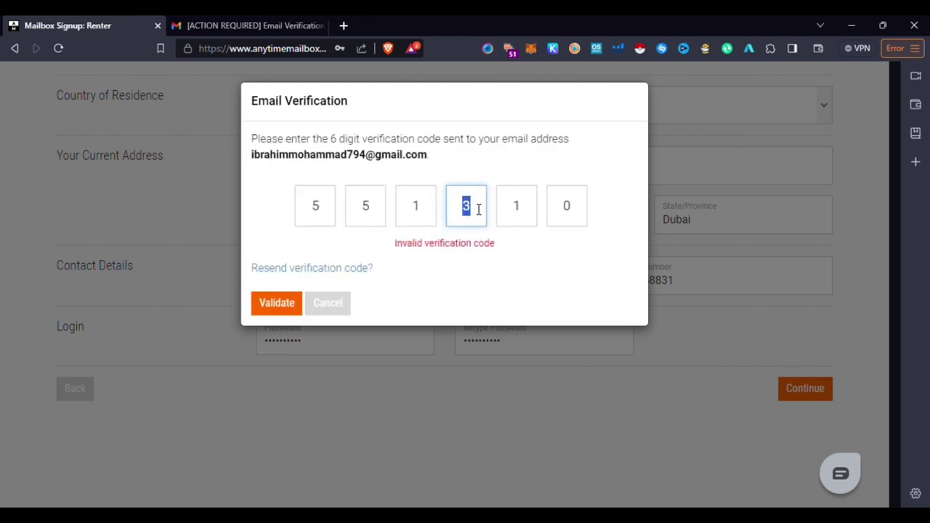
left_click(514, 214)
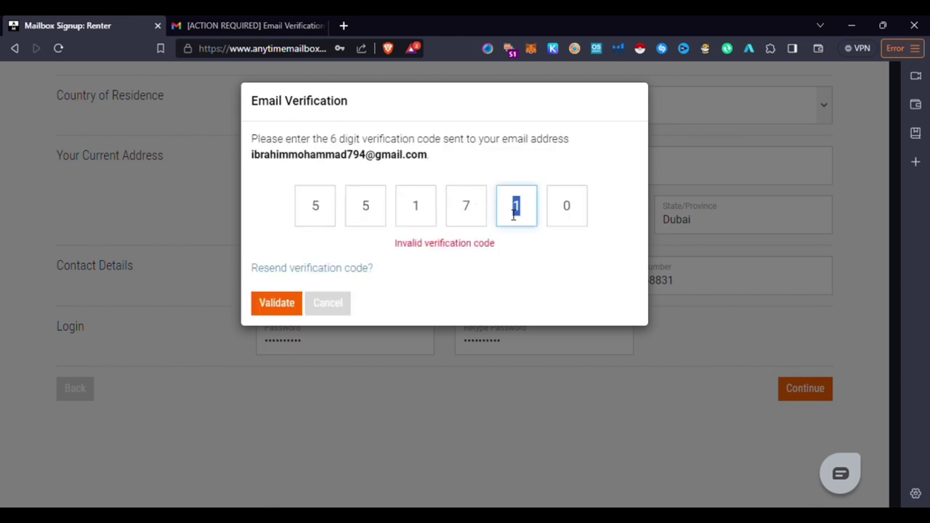
left_click(566, 211)
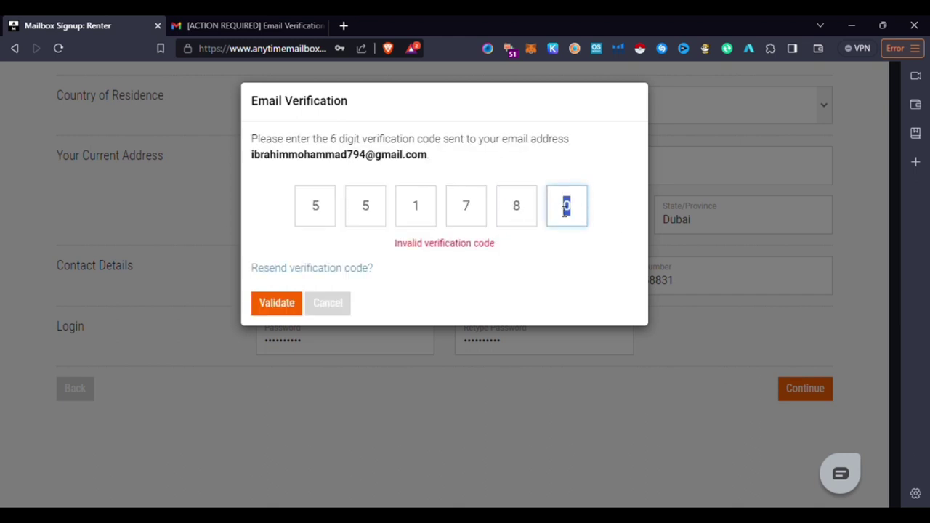
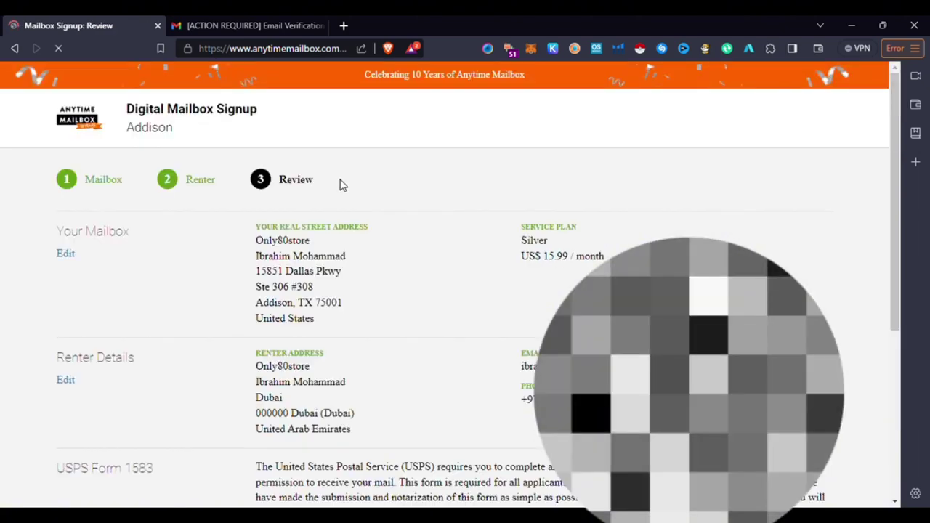
scroll(428, 204, "down", 1)
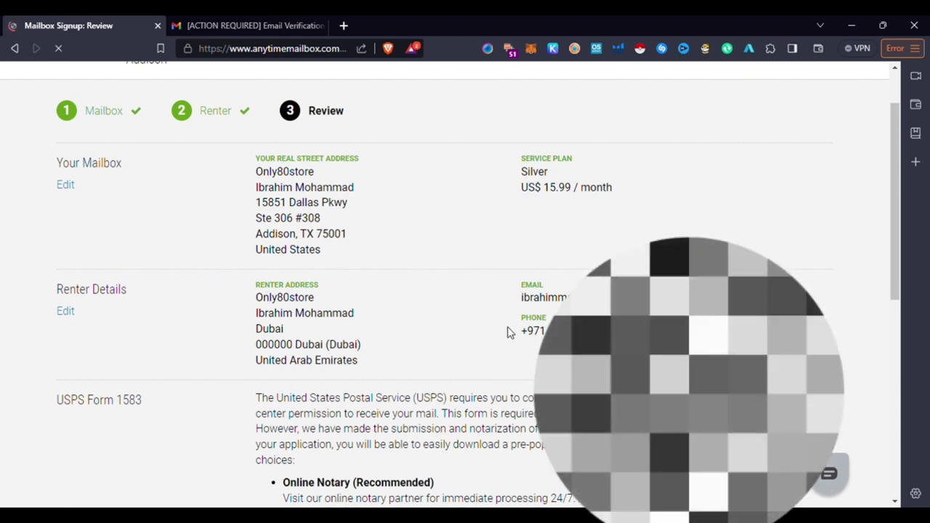
left_click_drag(533, 308, 255, 293)
left_click(146, 276)
scroll(15, 233, "up", 1)
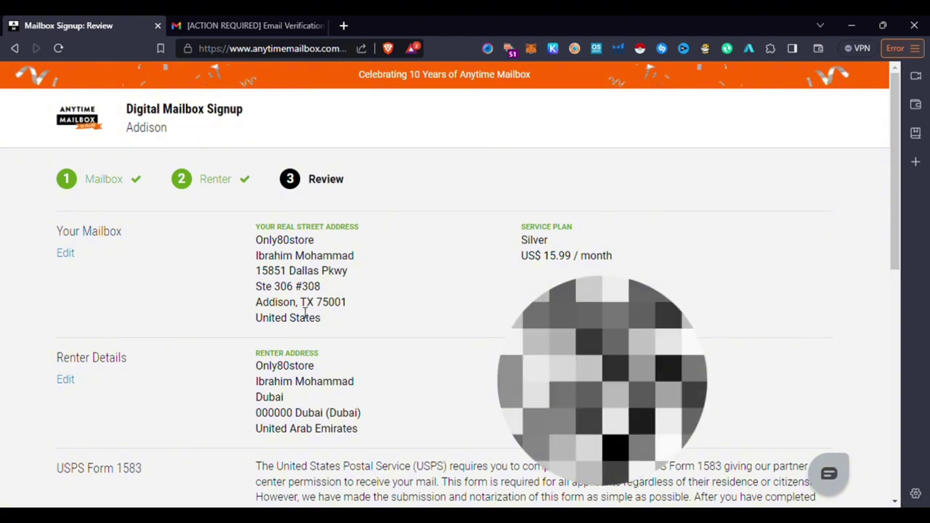
Scroll the Review page to Payment, showing the US$ 15.99 charge and Terms checkbox
scroll(436, 276, "down", 2)
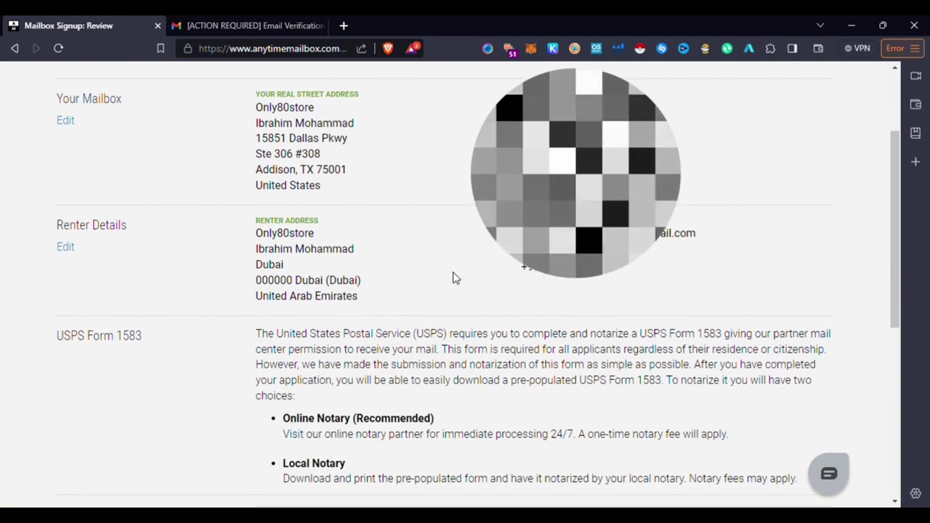
scroll(356, 331, "down", 3)
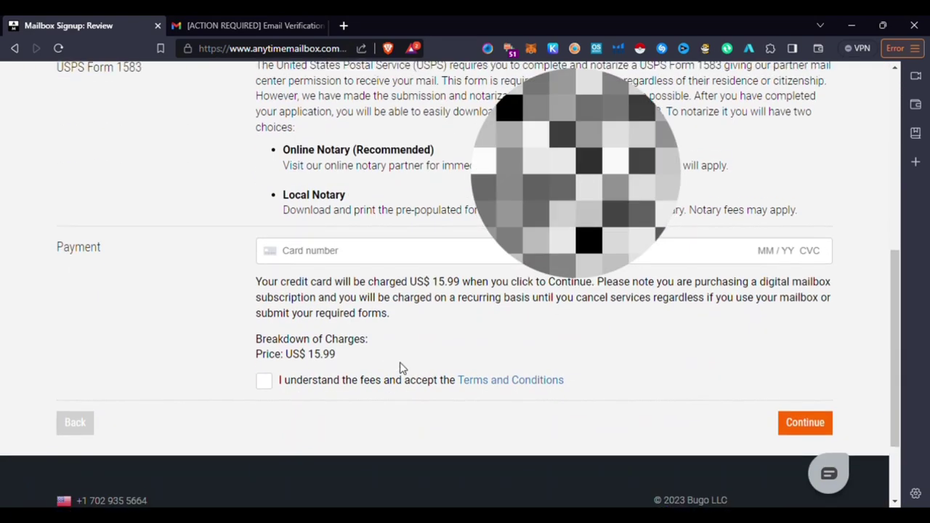
scroll(400, 369, "up", 1)
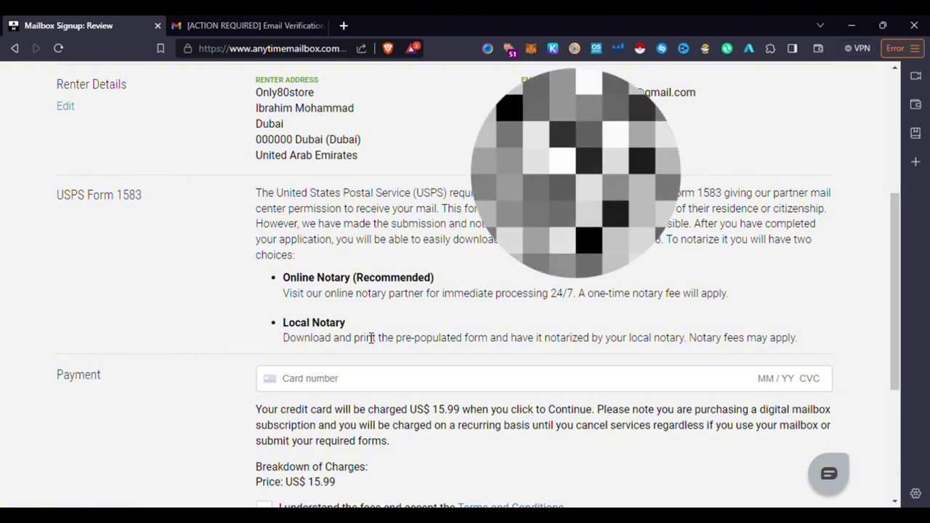
scroll(371, 338, "down", 2)
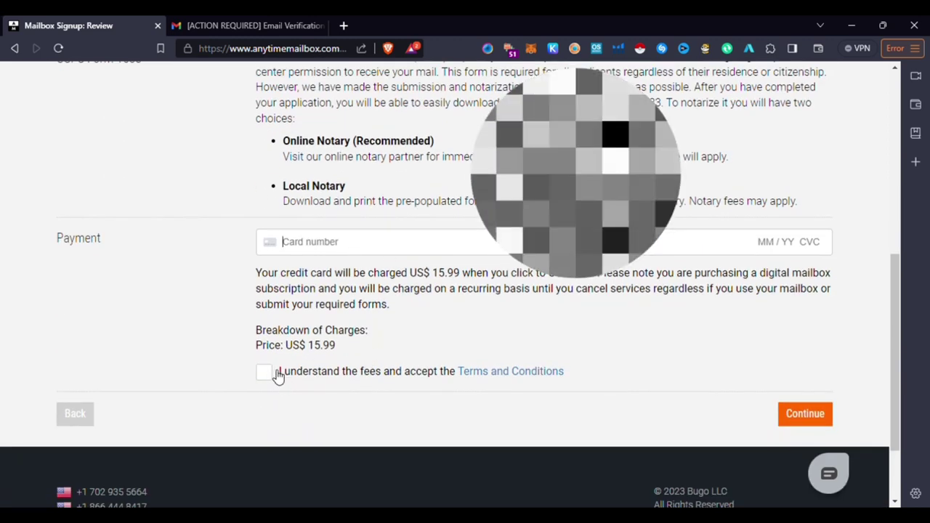
scroll(705, 354, "up", 2)
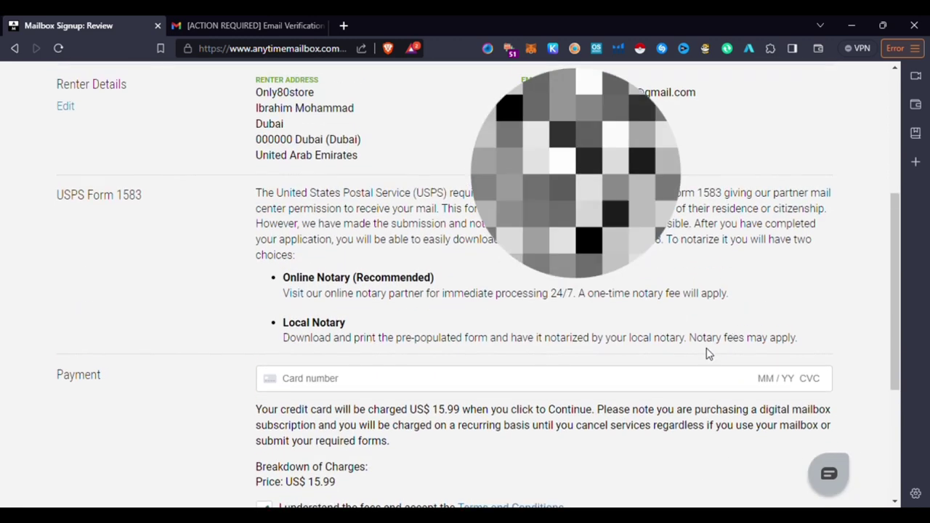
scroll(497, 320, "up", 3)
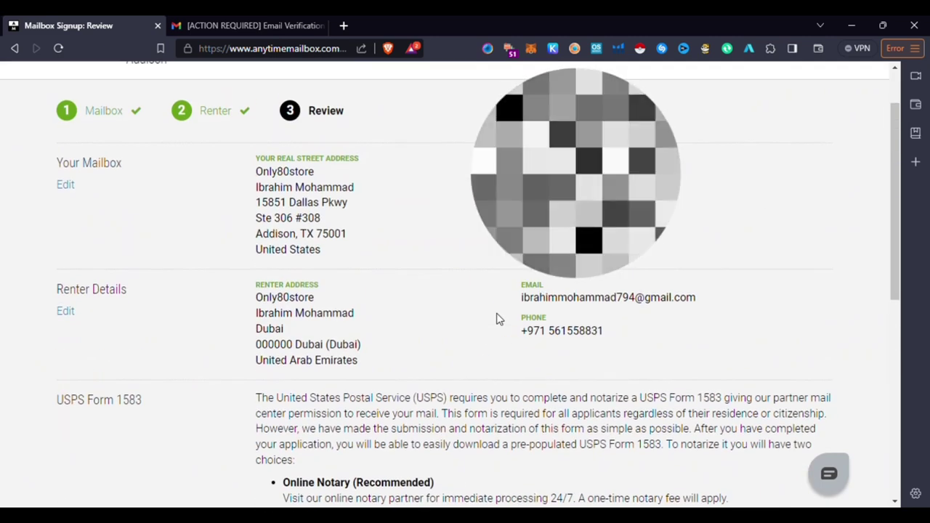
scroll(498, 319, "down", 4)
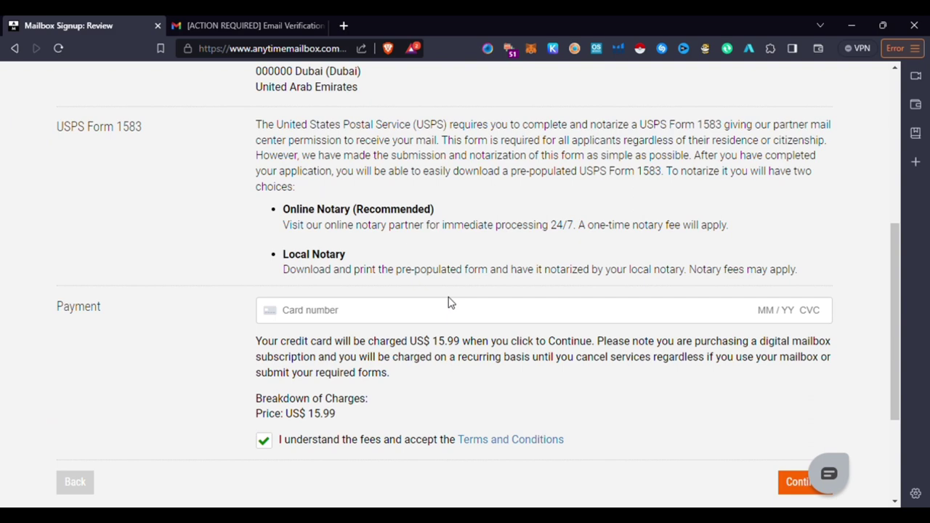
scroll(553, 257, "up", 3)
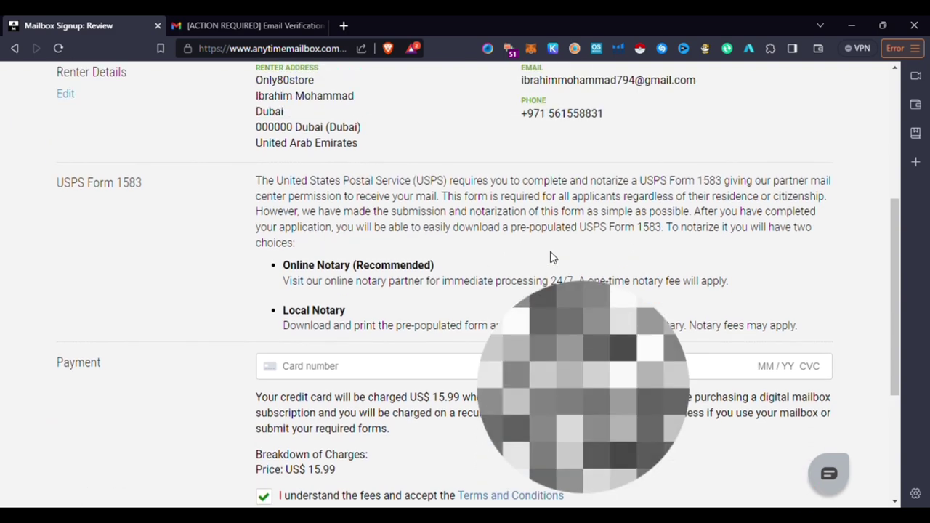
scroll(339, 120, "up", 2)
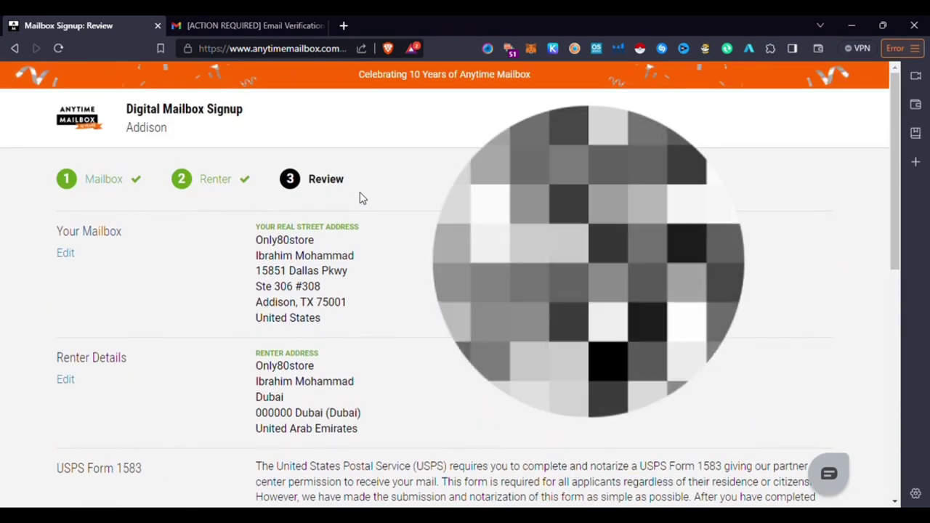
scroll(360, 195, "down", 3)
scroll(392, 238, "down", 2)
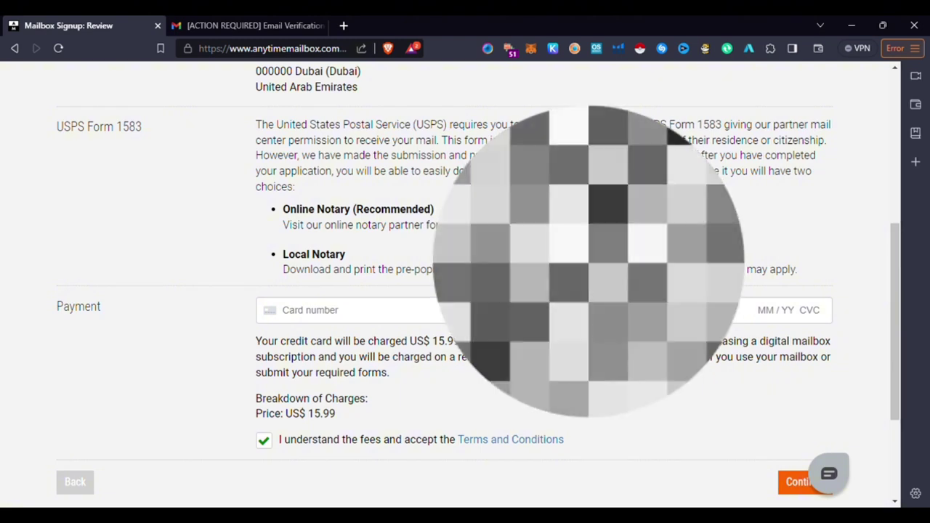